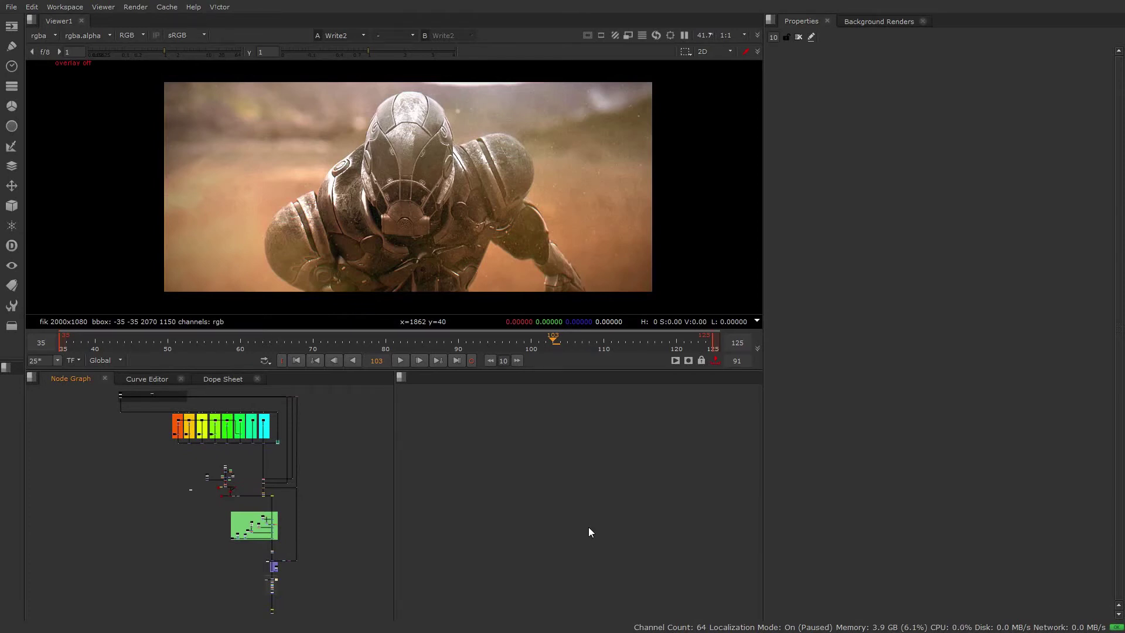
- Select Blur3, ColorCorrect5 and Grade1 and frame them large in the Node Graph
scroll(325, 566, "up", 3)
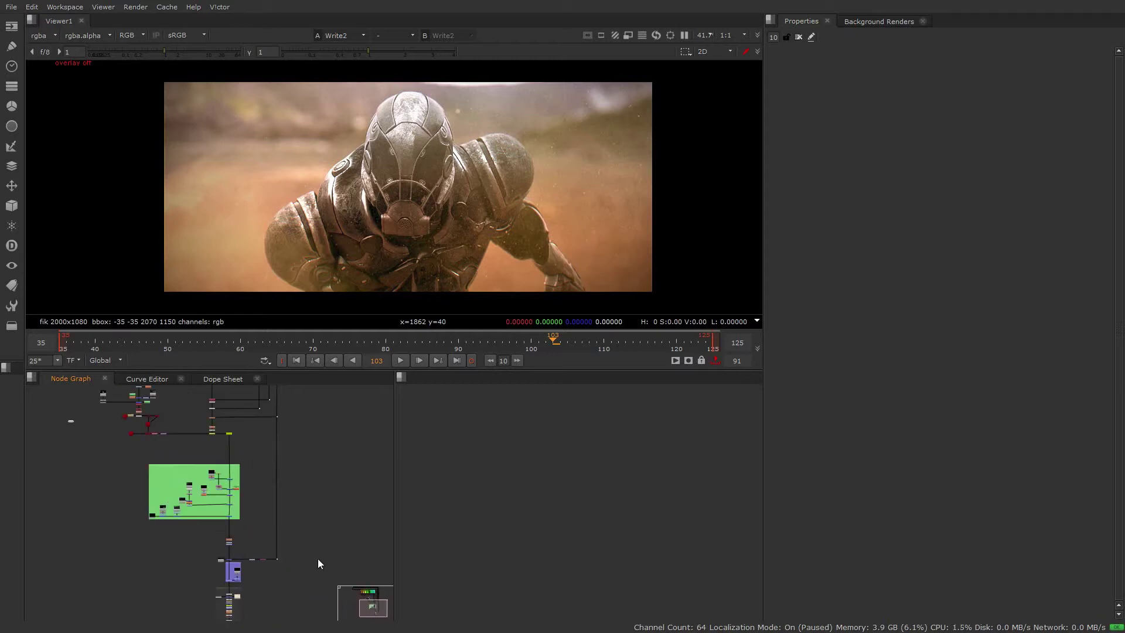
middle_click_drag(220, 551, 244, 488)
left_click_drag(241, 476, 273, 490)
key("f")
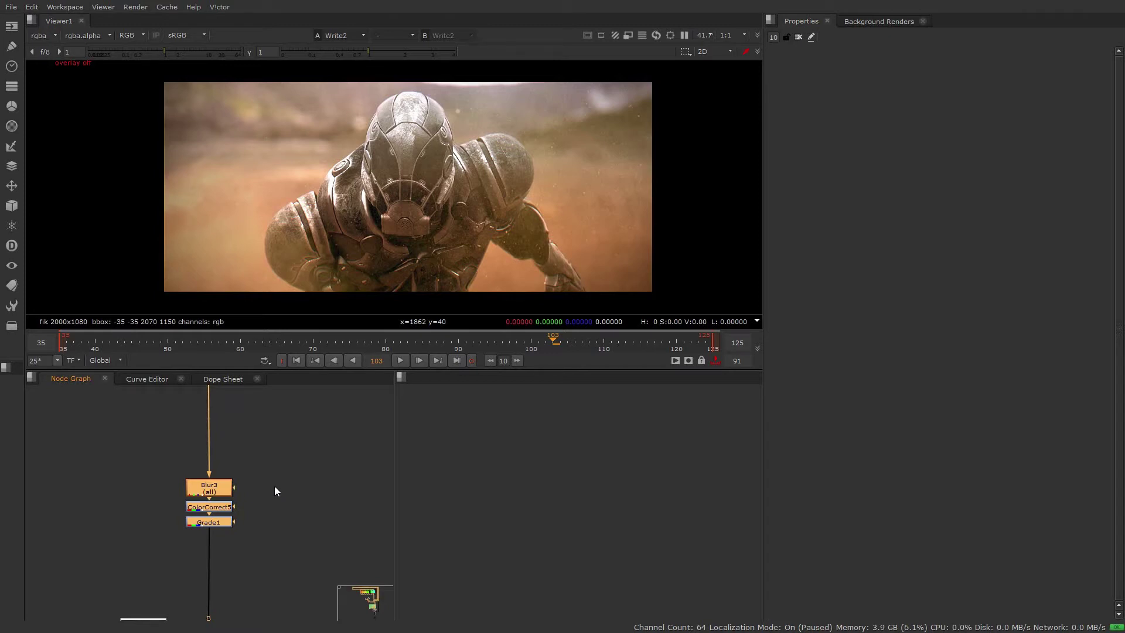
key("Tab")
- Collapse the three selected nodes into a LiveGroup node, then deselect LiveGroup1
type("live")
key("Return")
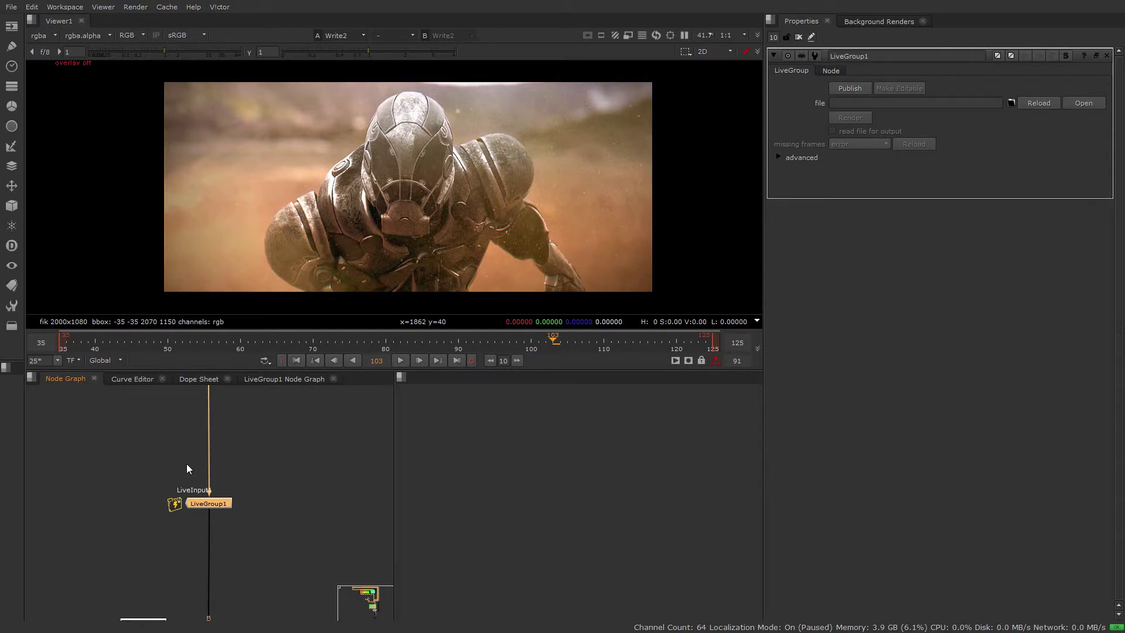
left_click_drag(134, 464, 283, 530)
left_click(275, 533)
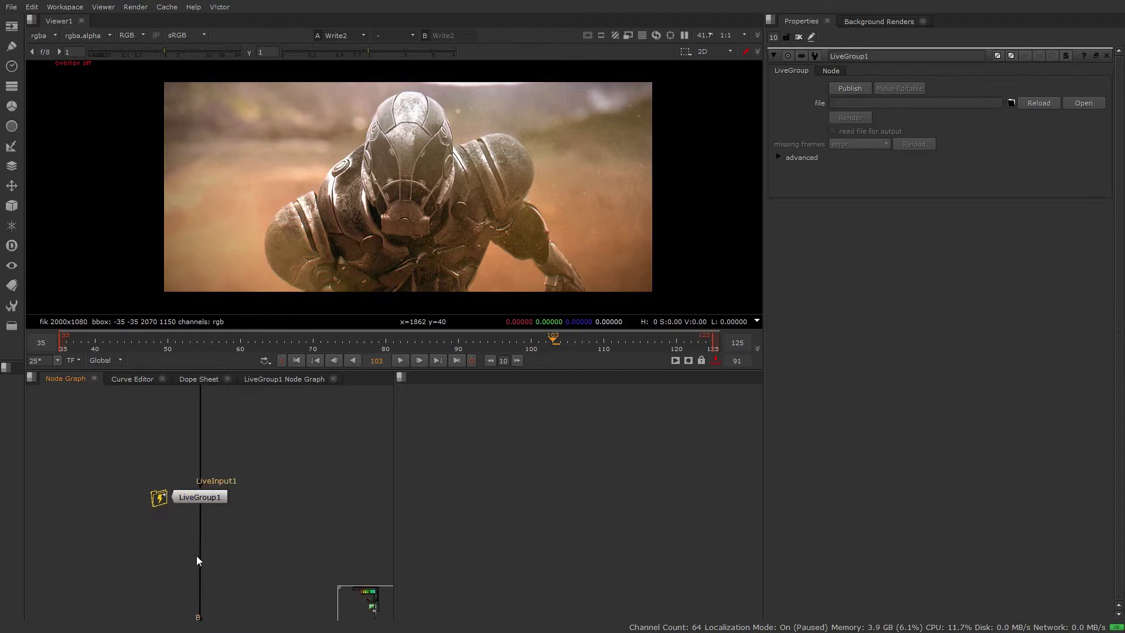
- Show LiveGroup1's internal graph in its own tab beside the main Node Graph
left_click(291, 379)
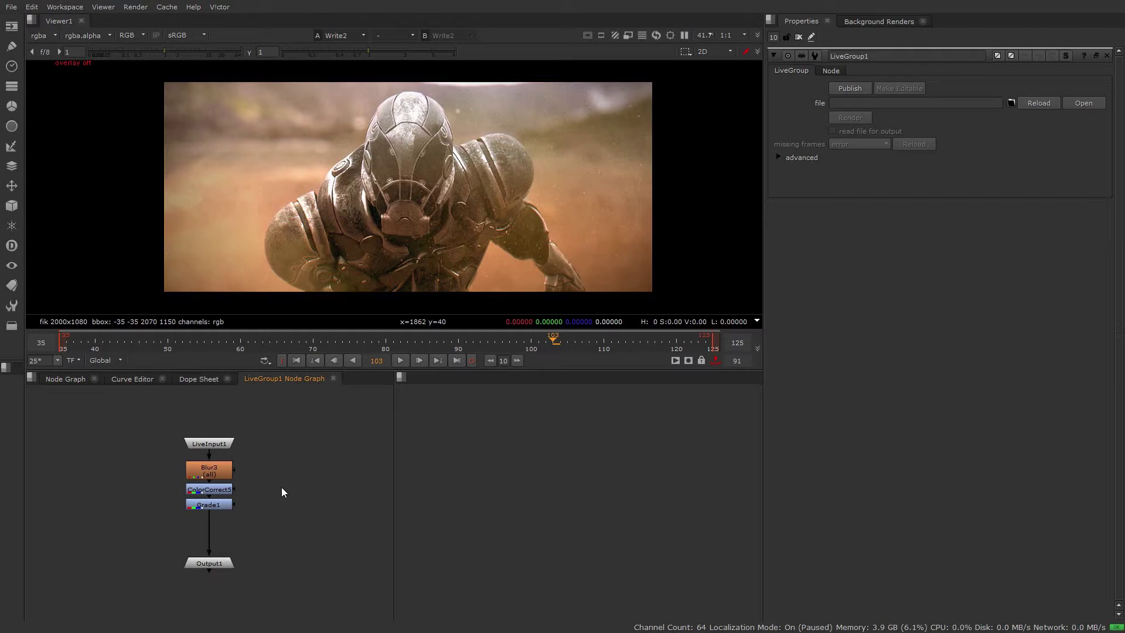
left_click(333, 378)
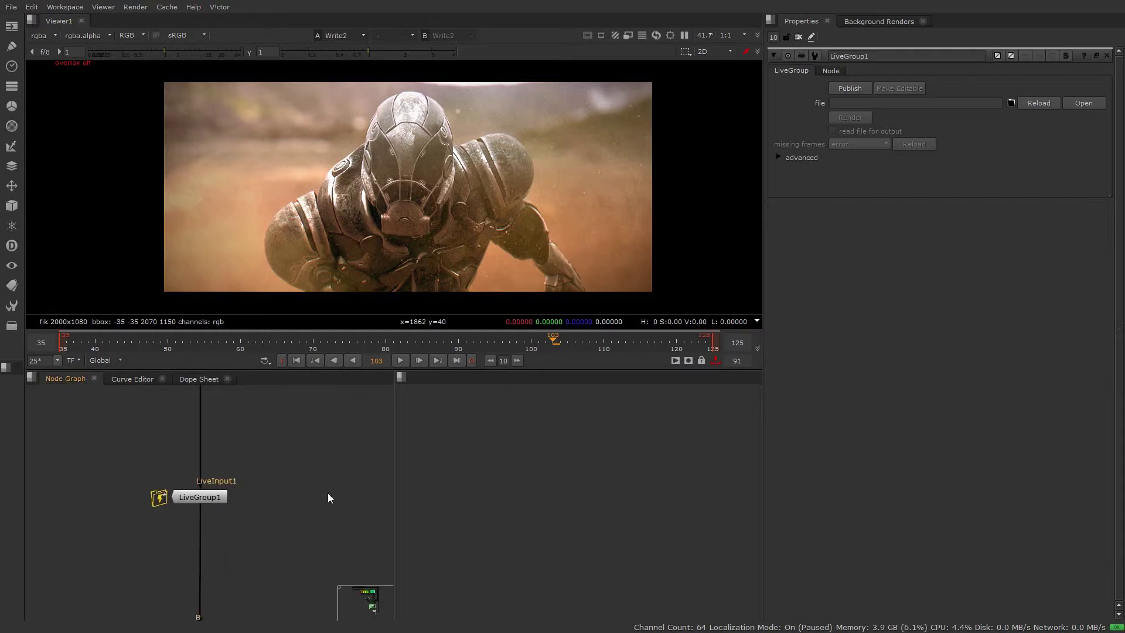
left_click(1066, 55)
left_click_drag(265, 377, 622, 417)
- Move LiveInput1 higher above Blur3 and Output1 further down inside LiveGroup1
left_click(75, 379)
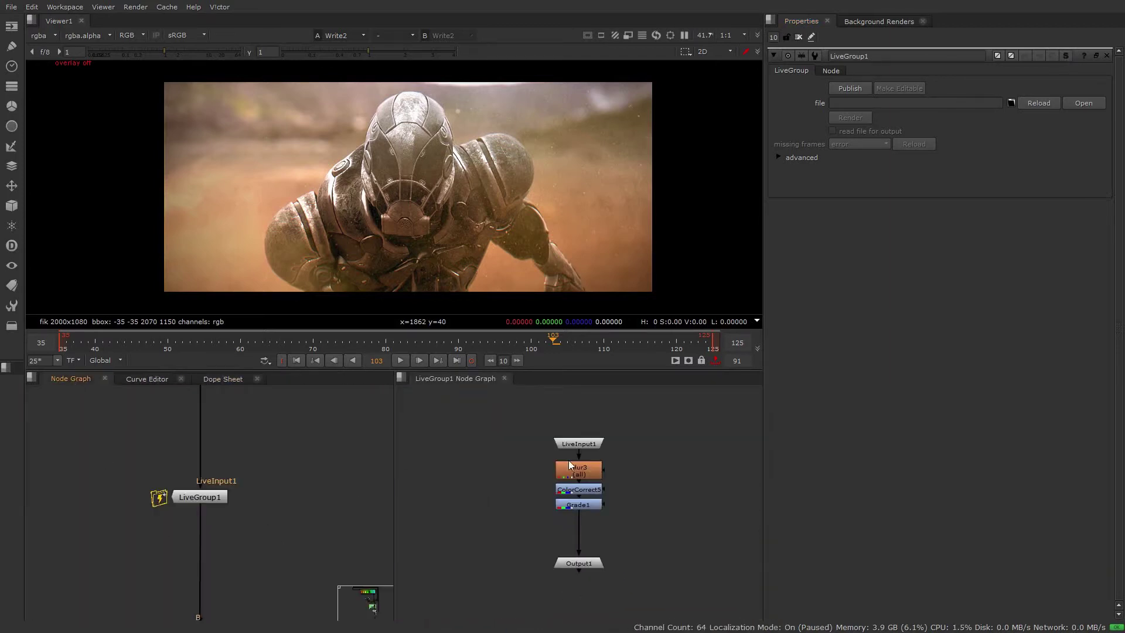
left_click_drag(524, 451, 650, 522)
left_click_drag(592, 438, 591, 410)
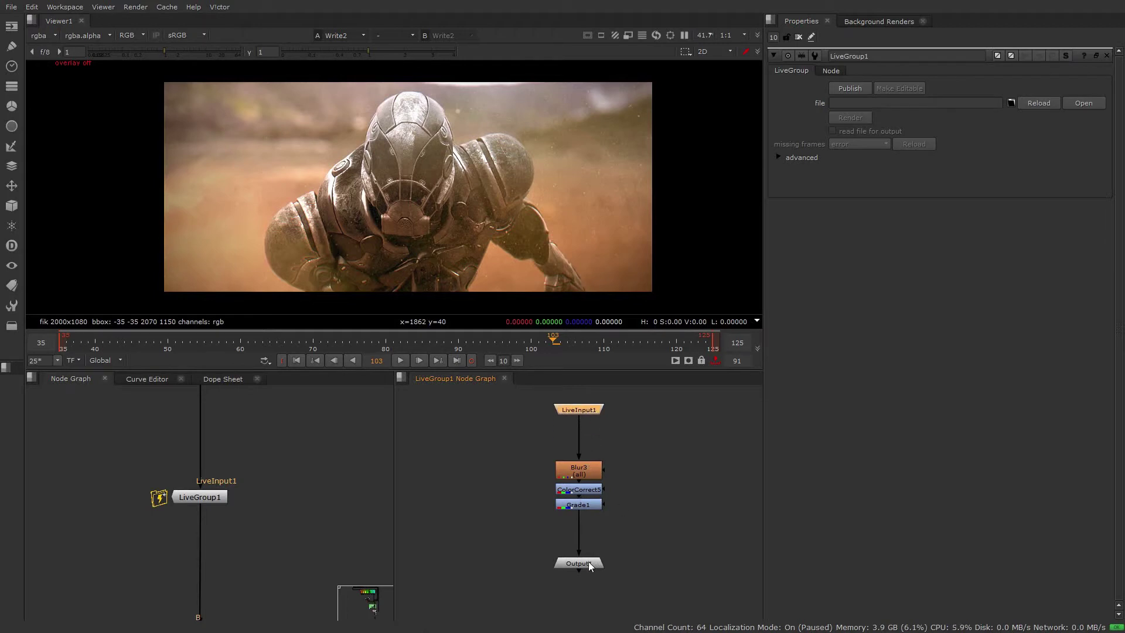
left_click_drag(588, 561, 593, 579)
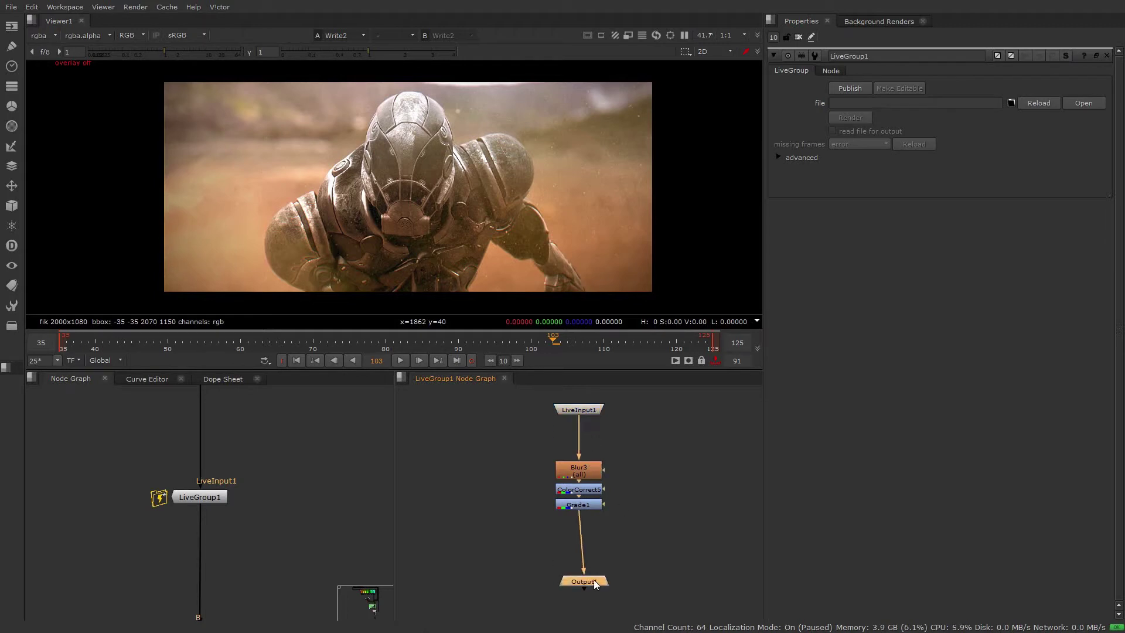
left_click(657, 552)
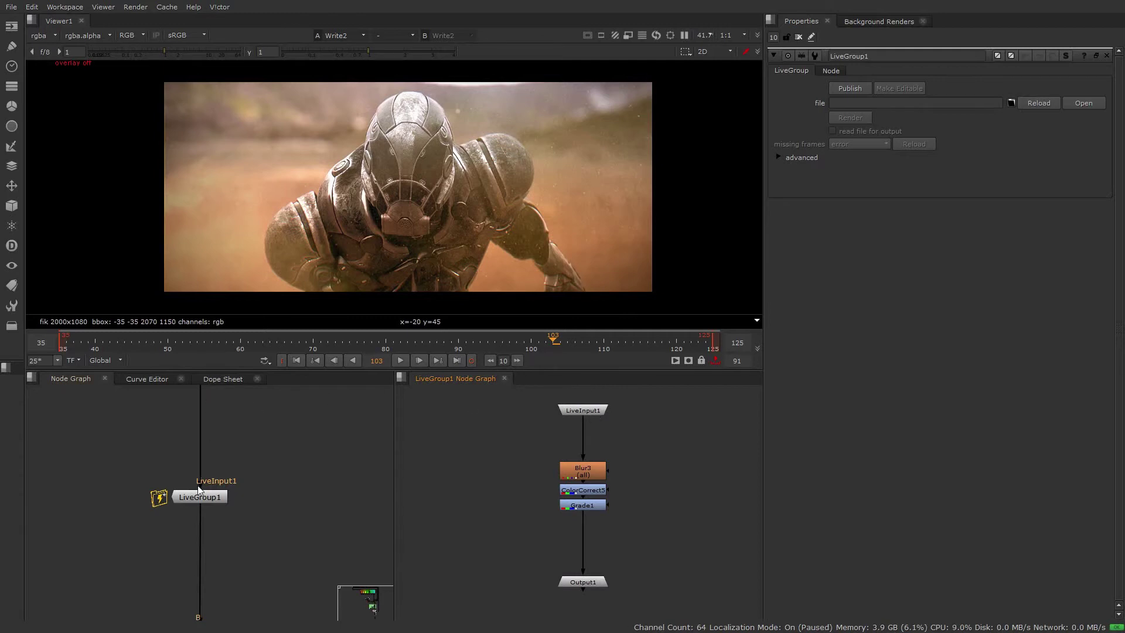
middle_click_drag(229, 426, 274, 467)
middle_click_drag(570, 552, 569, 540)
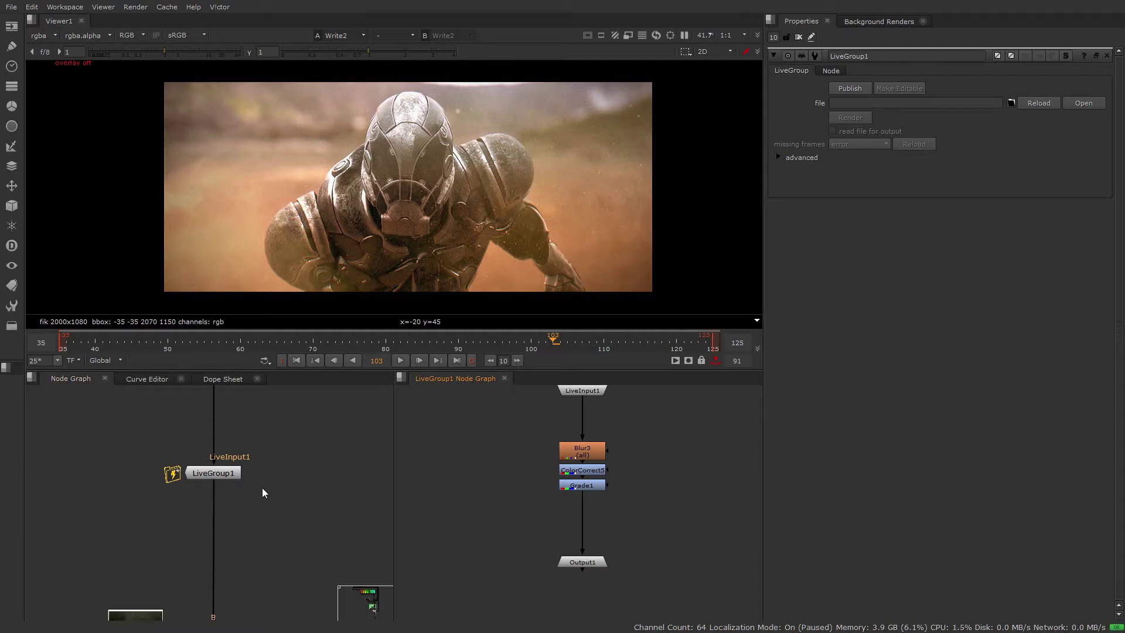
- Reconnect Output1 to the node chain and recentre both graphs on LiveGroup1
left_click_drag(586, 555, 519, 484)
left_click_drag(572, 538, 568, 453)
middle_click_drag(197, 488, 228, 503)
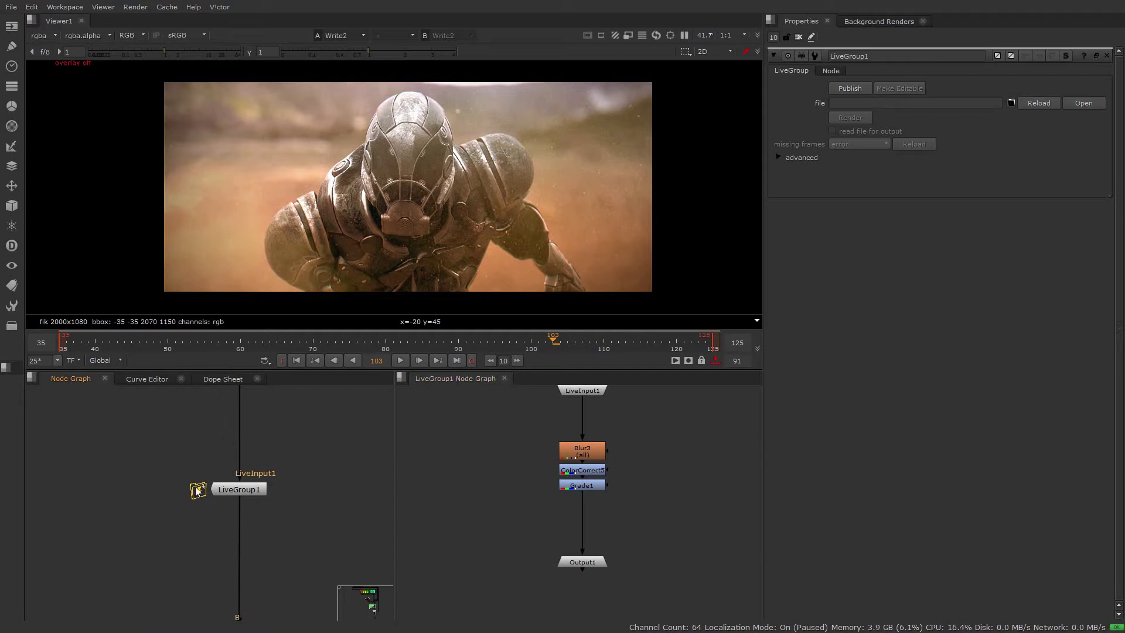
scroll(196, 473, "up", 2)
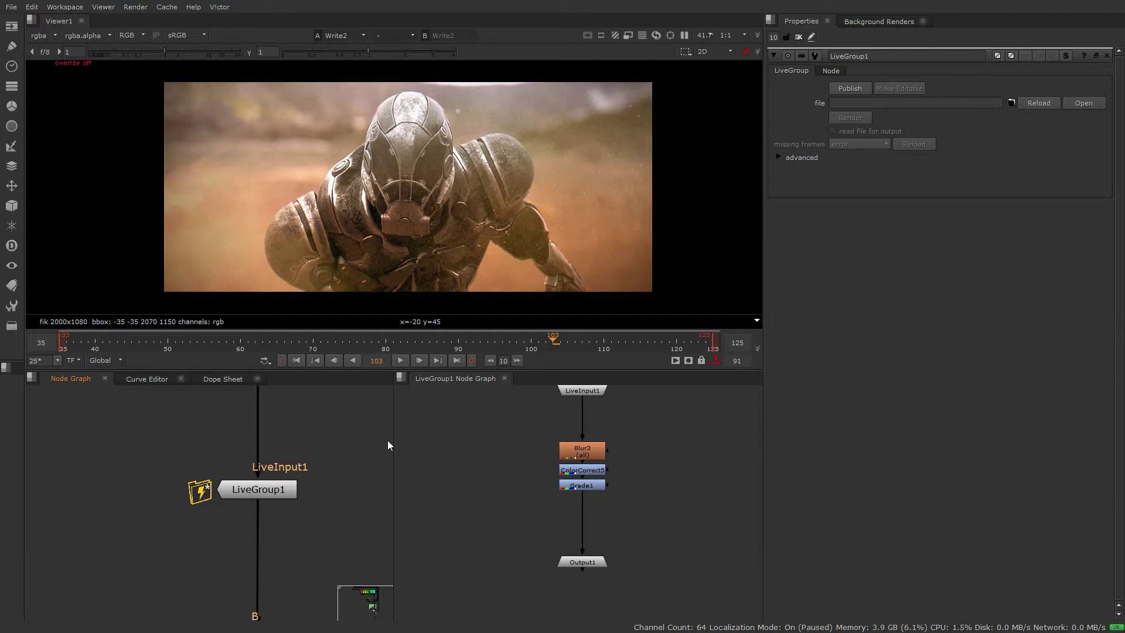
key("f")
key("f")
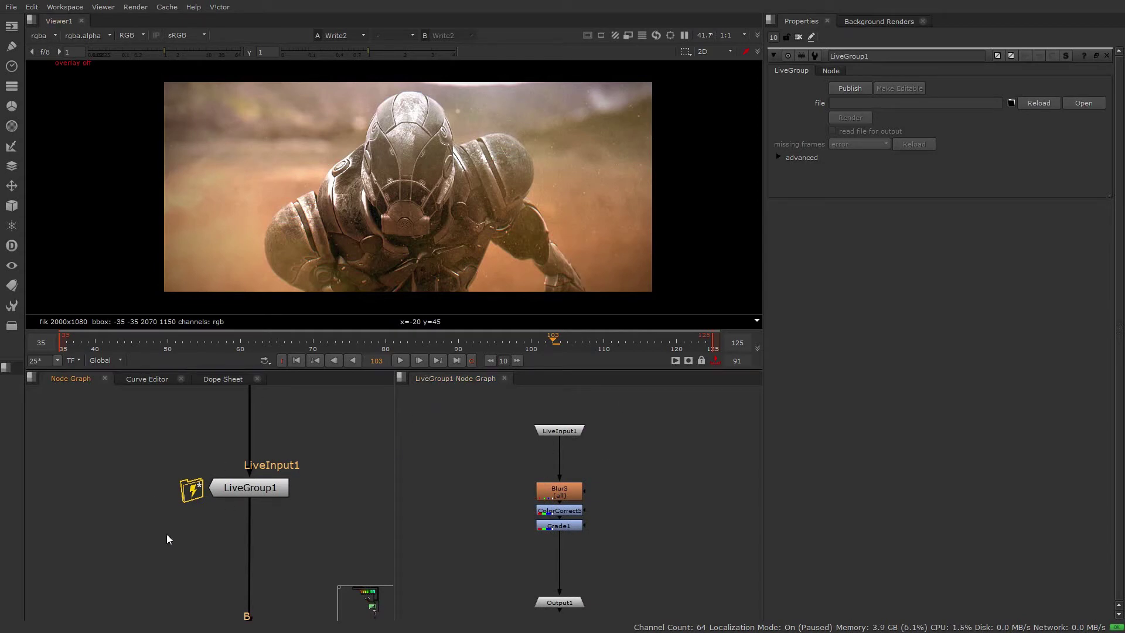
- Float LiveGroup1's properties and start publishing it as LiveGroup1_v01.nk
double_click(252, 486)
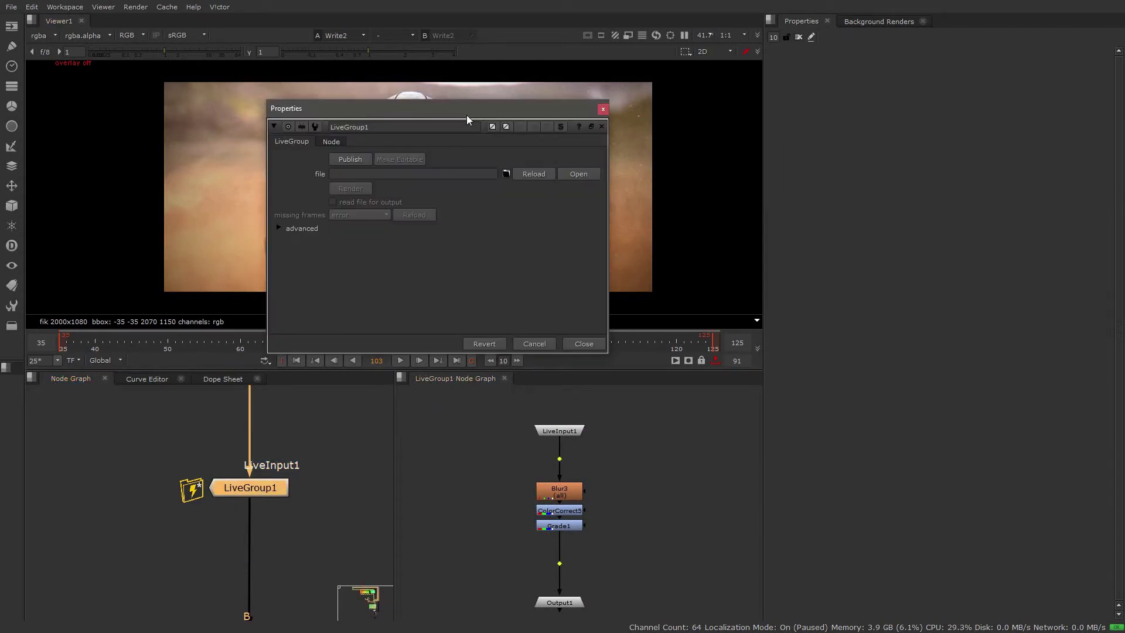
left_click_drag(466, 115, 465, 97)
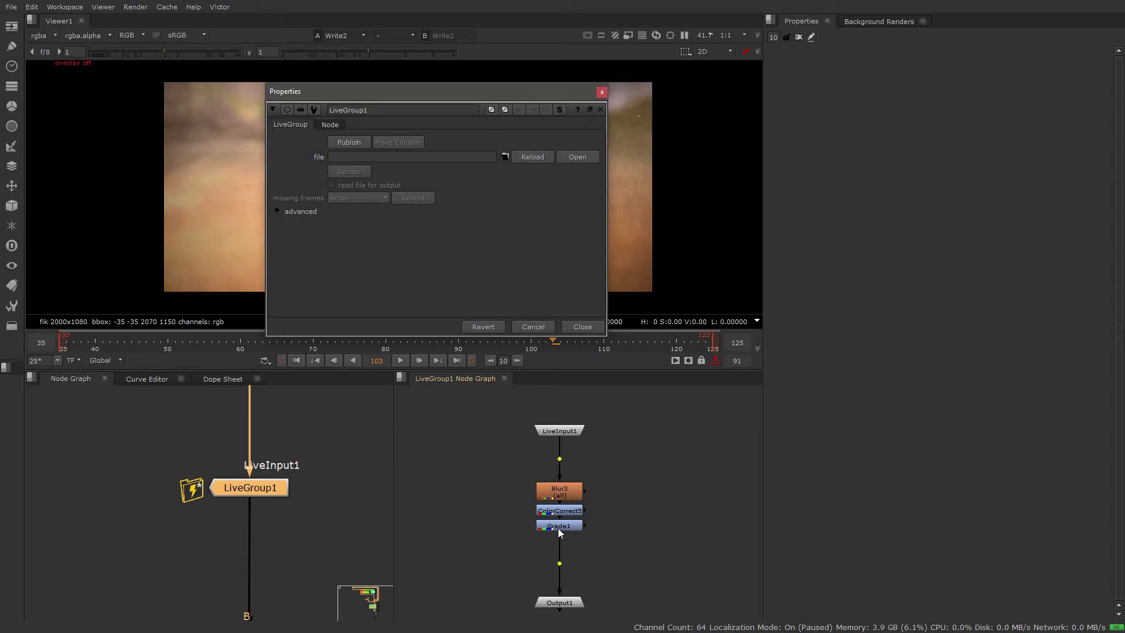
left_click(348, 143)
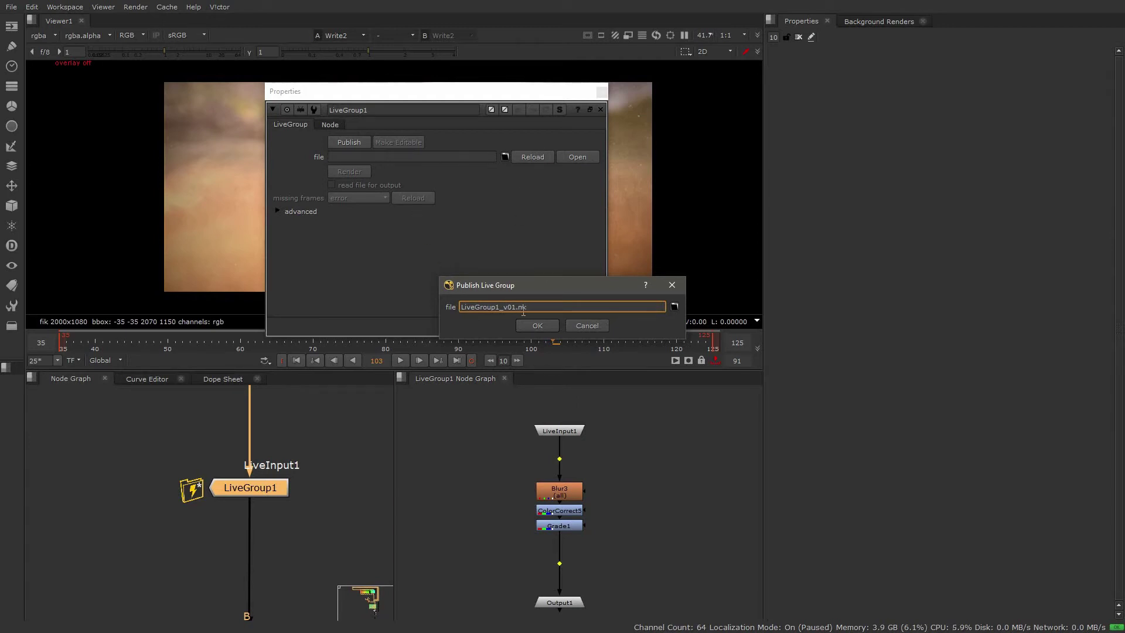
- Publish LiveGroup1 to LiveGroup1_v01.nk in the Live_Group_Depot folder
left_click(674, 307)
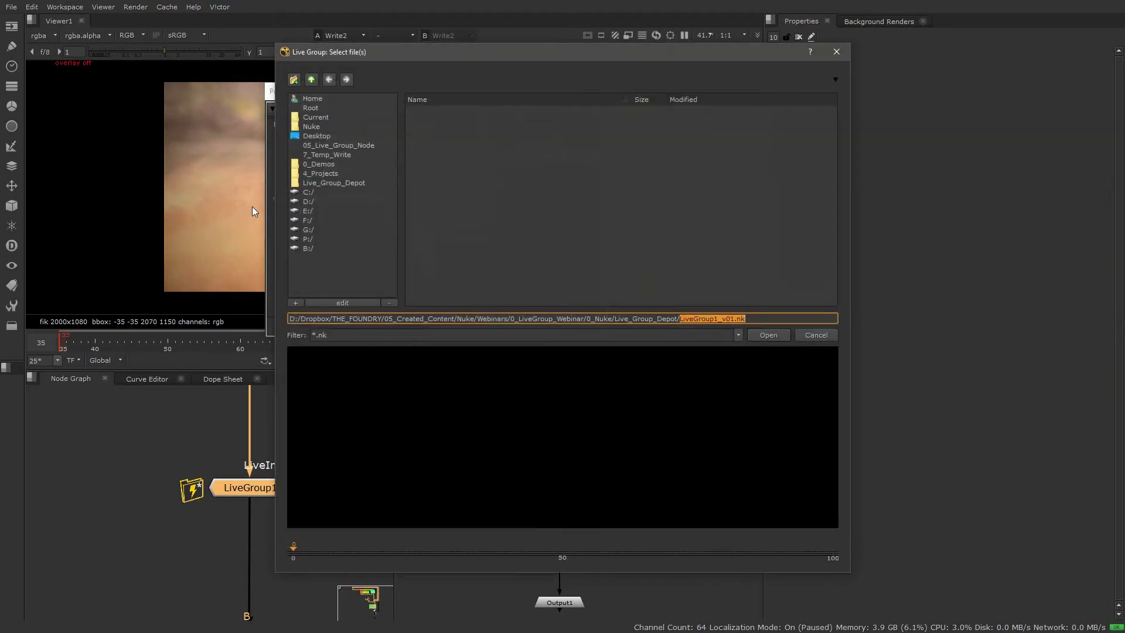
left_click(768, 335)
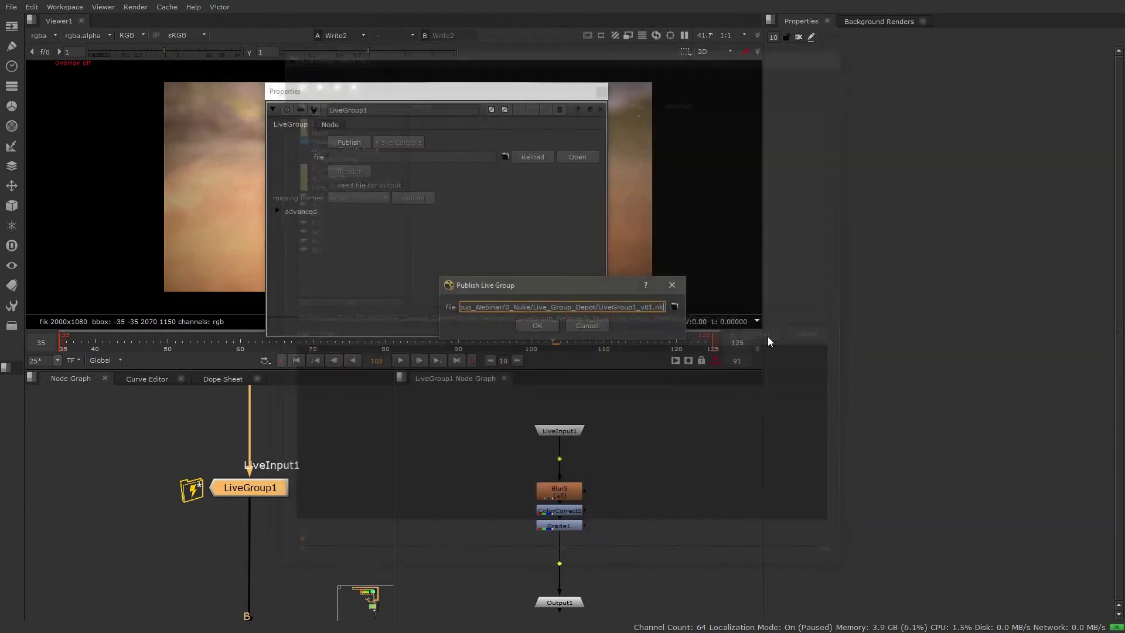
left_click(537, 325)
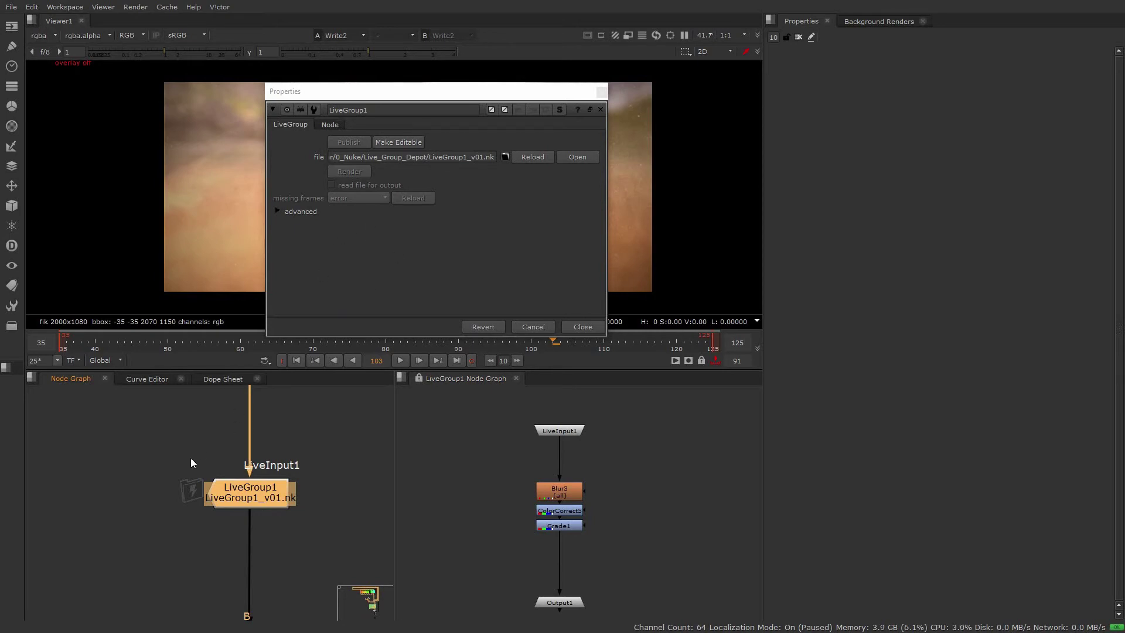
scroll(190, 481, "up", 3)
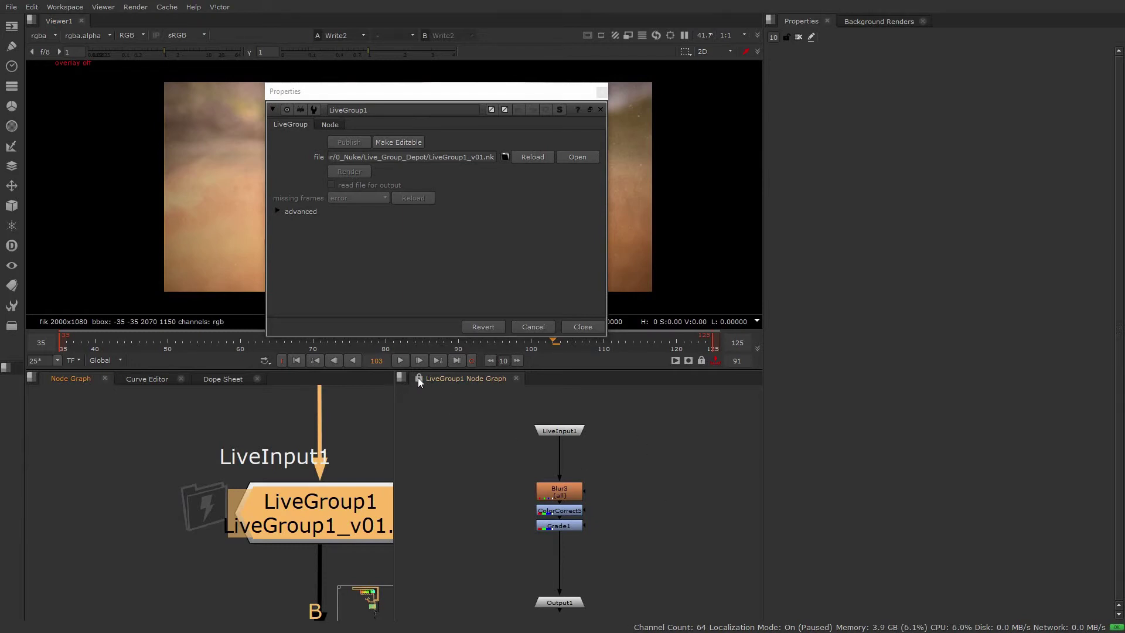
mouse_move(633, 490)
middle_mouse_down()
mouse_move(492, 459)
mouse_move(620, 500)
middle_mouse_up()
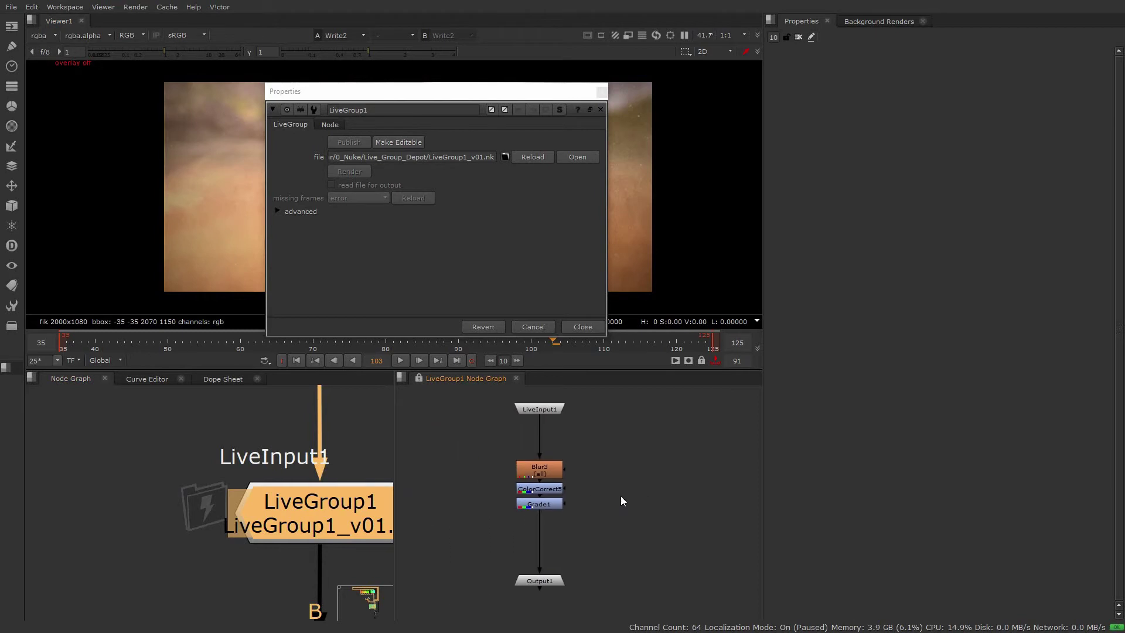
left_click(550, 502)
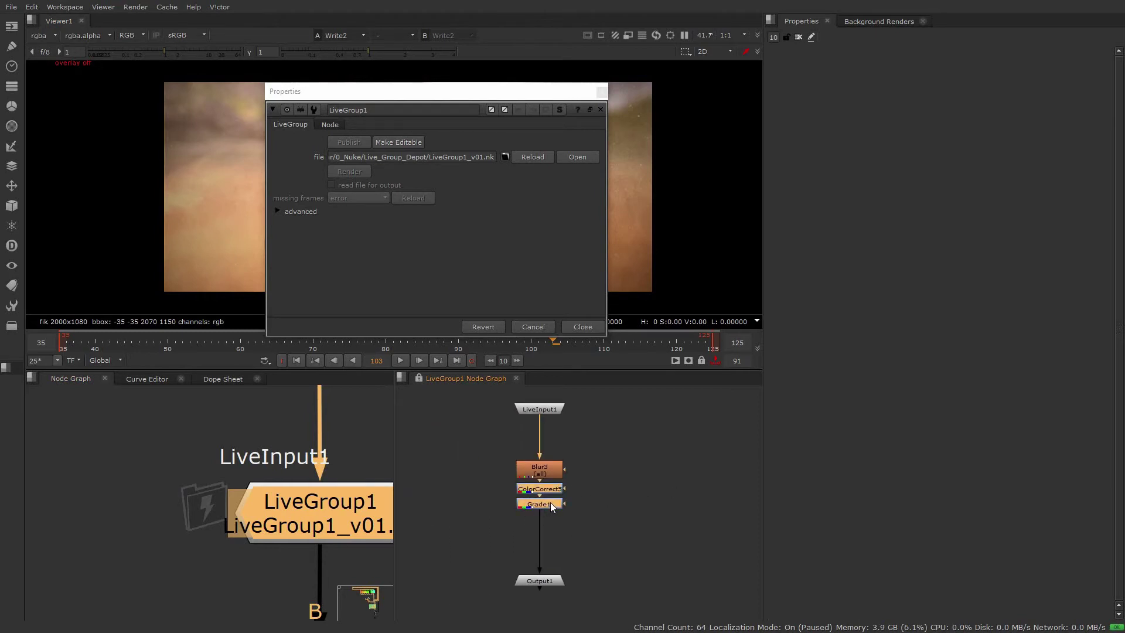
left_click_drag(560, 503, 500, 466)
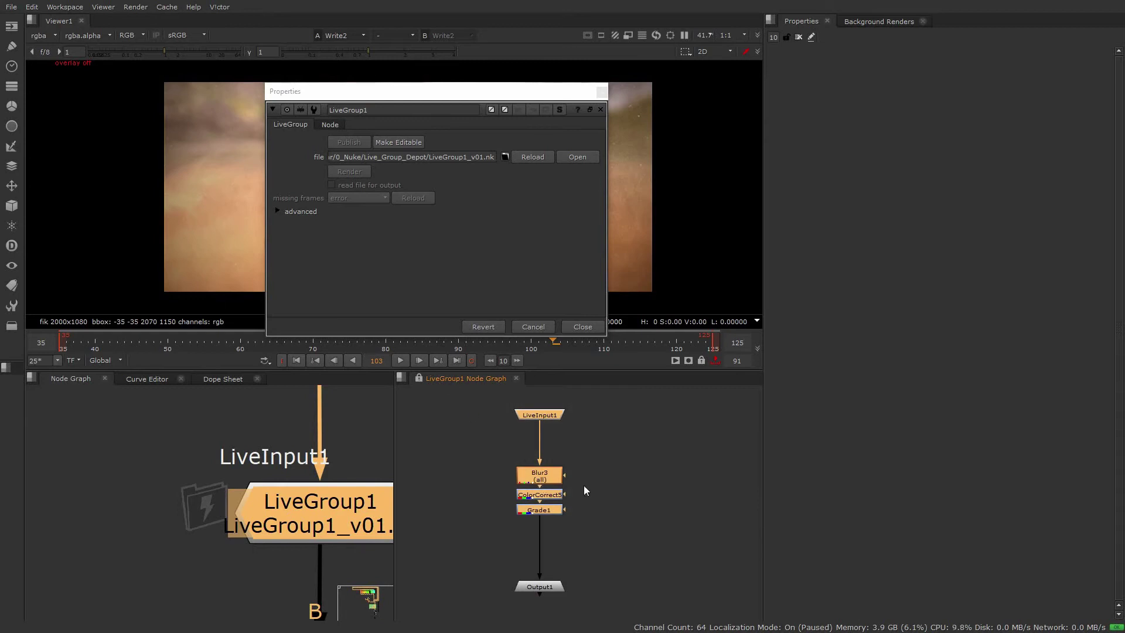
key("ctrl+g")
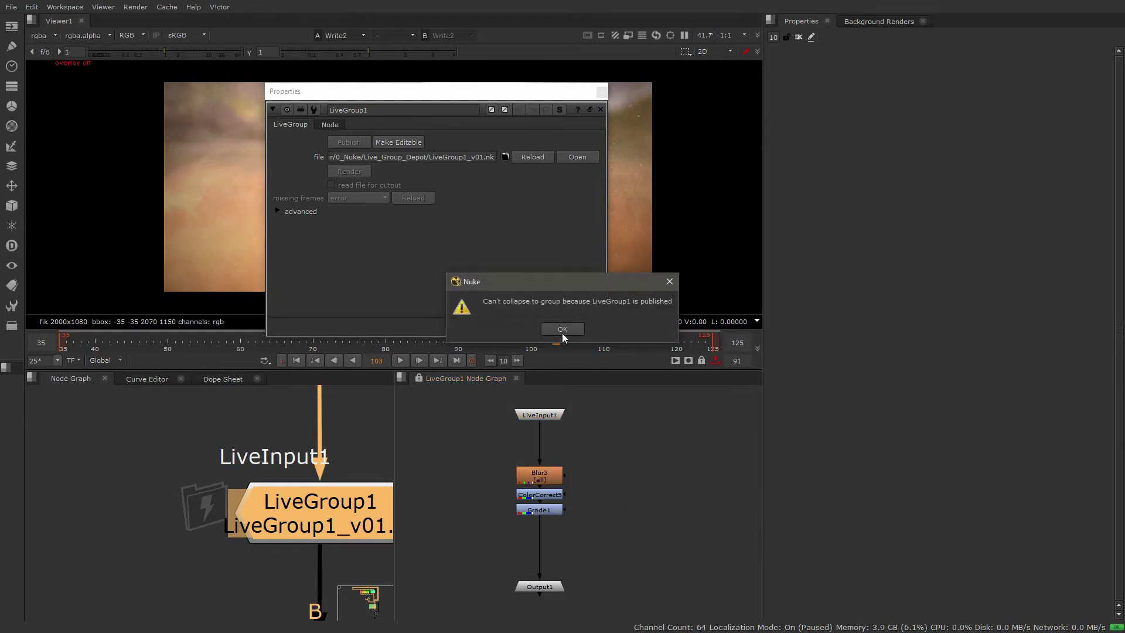
left_click(562, 327)
- Add a Viewer node connected to Blur3 inside the group, then delete it again
key("Tab")
type("vie")
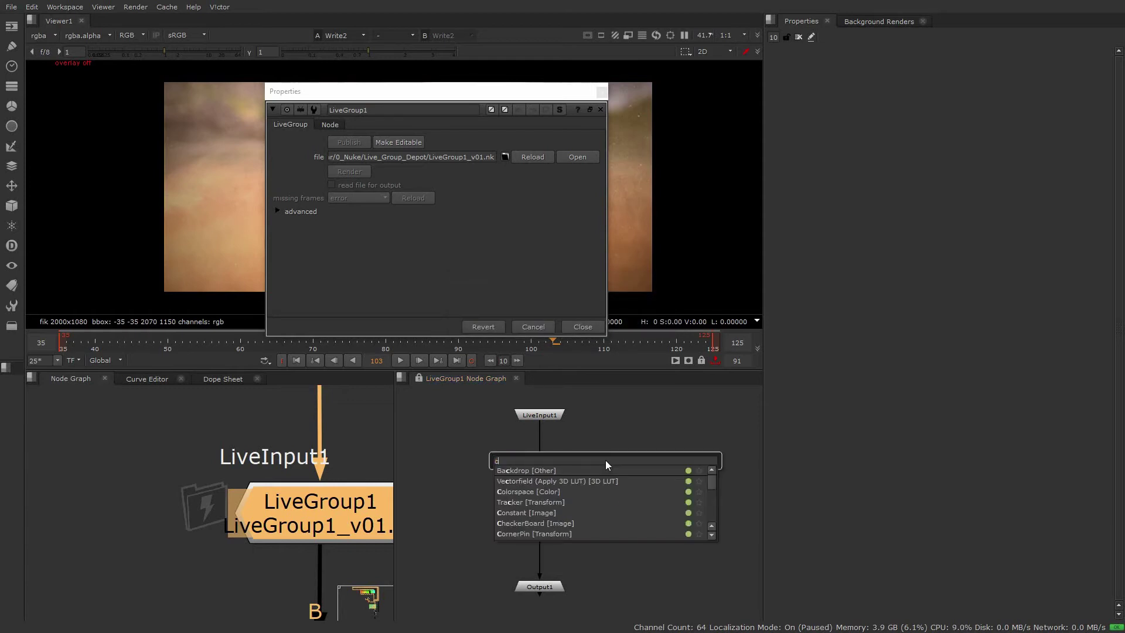
type("w")
key("Return")
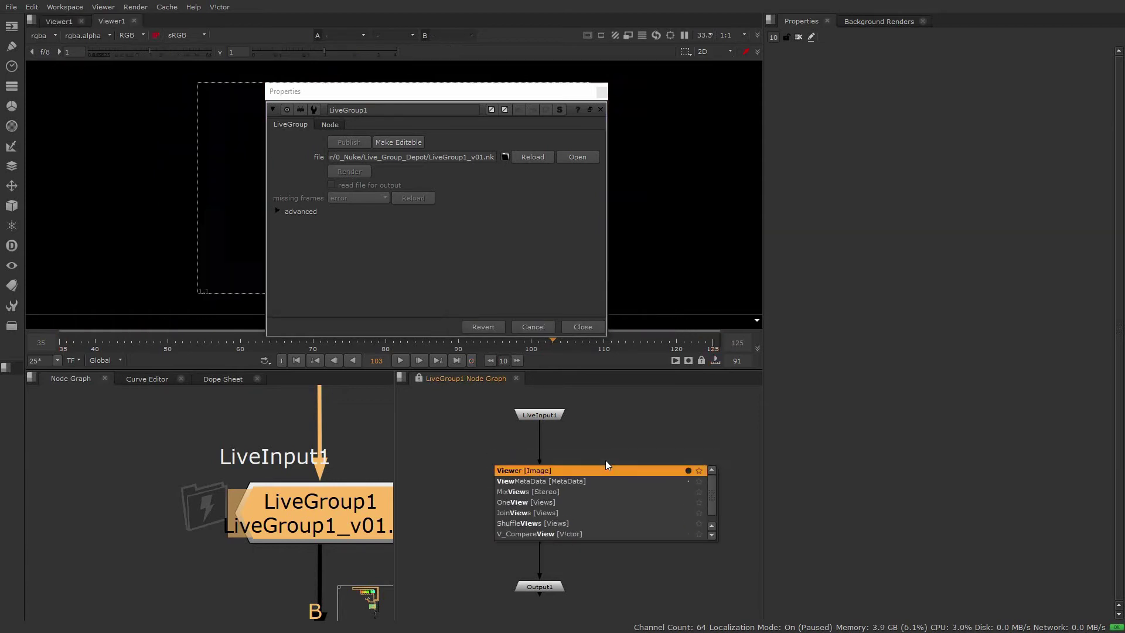
left_click_drag(589, 439, 538, 475)
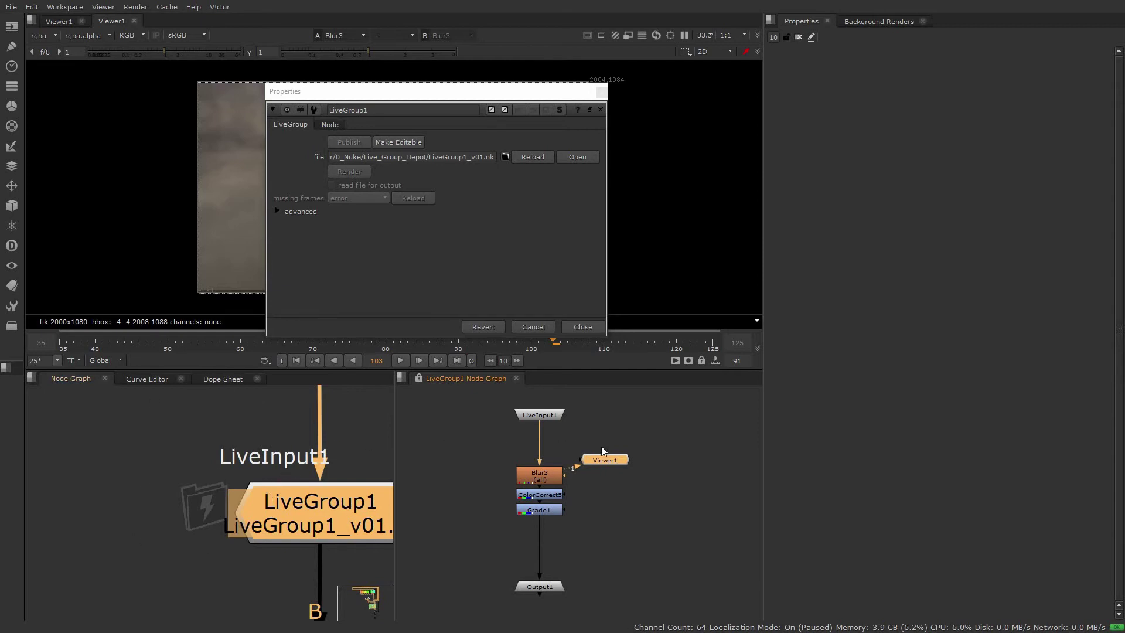
left_click(615, 459)
key("Delete")
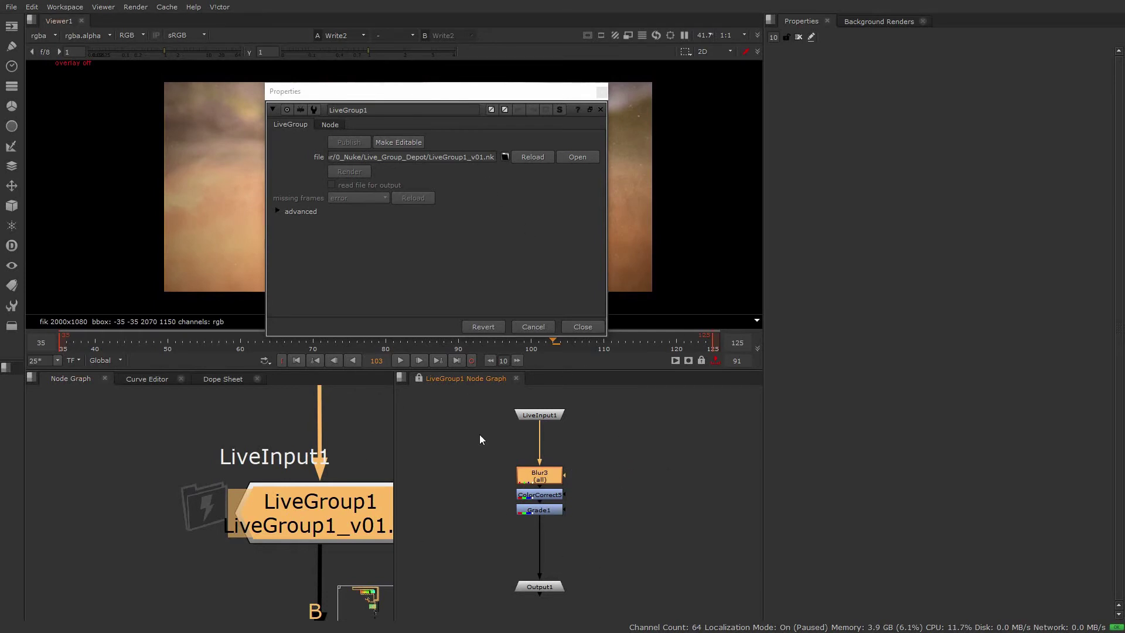
left_click(499, 495)
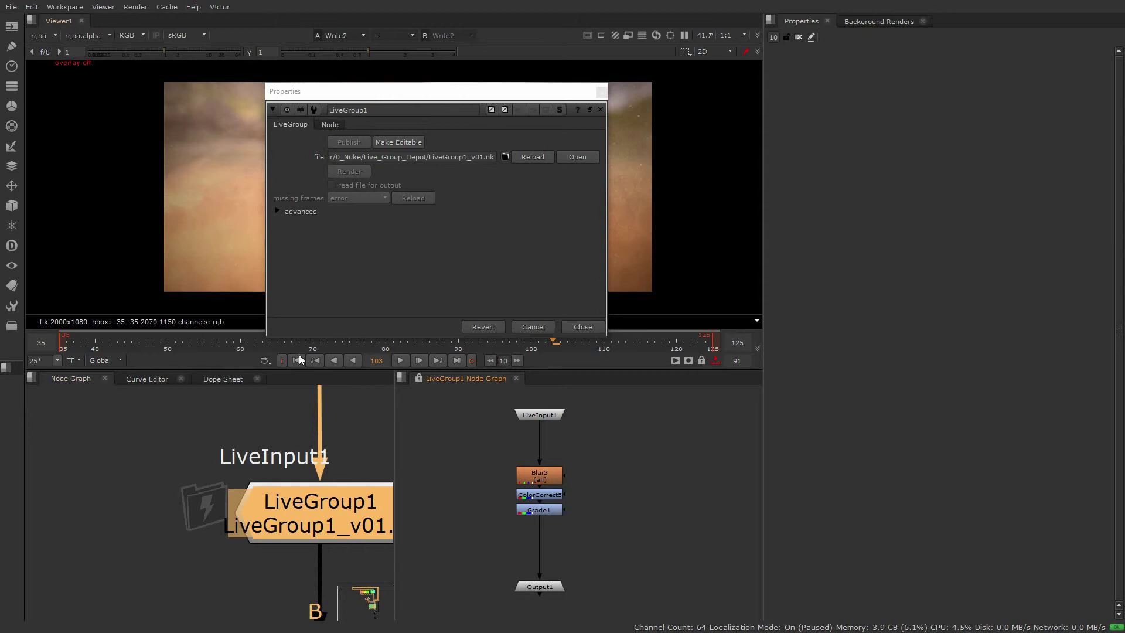
- Make LiveGroup1 editable and fit all its internal nodes into view
left_click(533, 159)
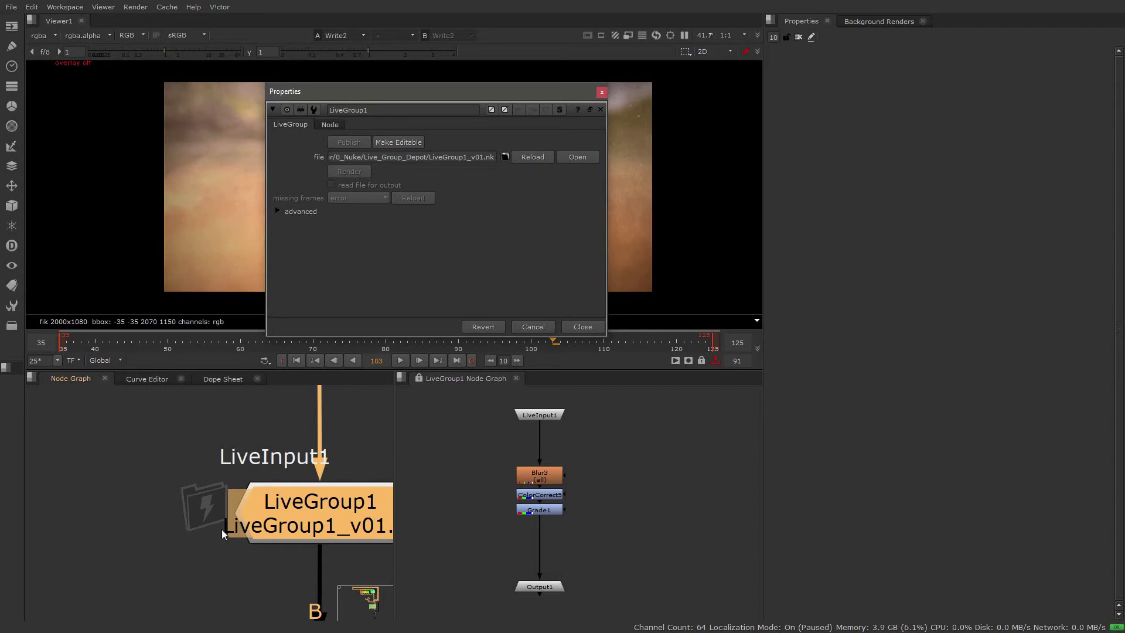
left_click(399, 141)
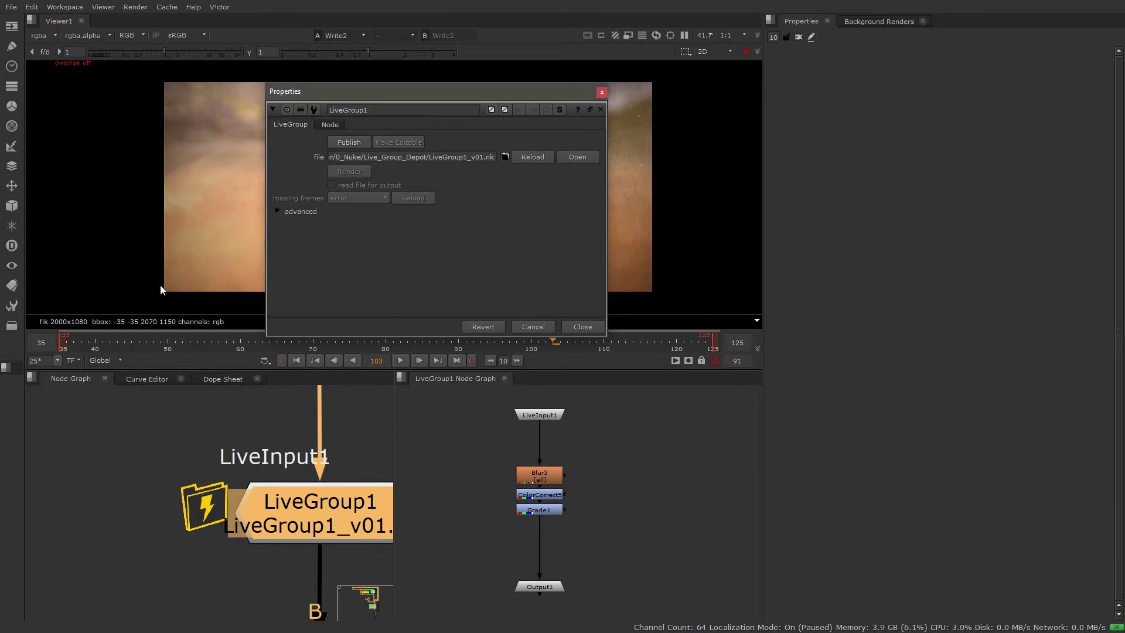
left_click(585, 498)
key("f")
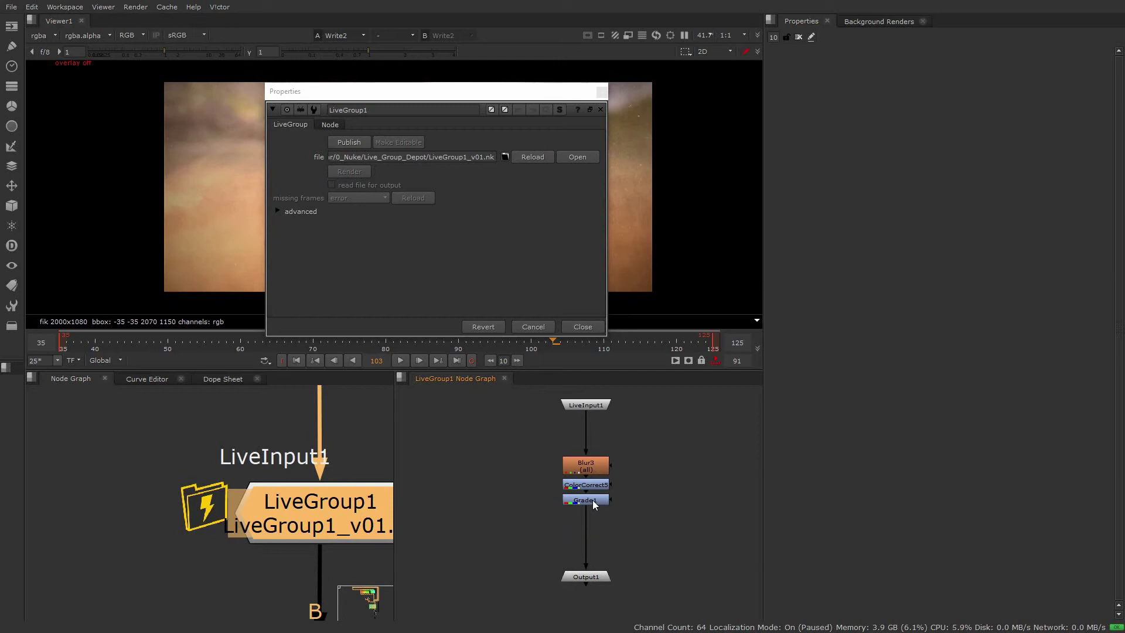
- Add a Write1 node below Grade1 writing to LG_TEST/output.####.exr
left_click_drag(596, 499, 608, 500)
left_click_drag(605, 497, 595, 500)
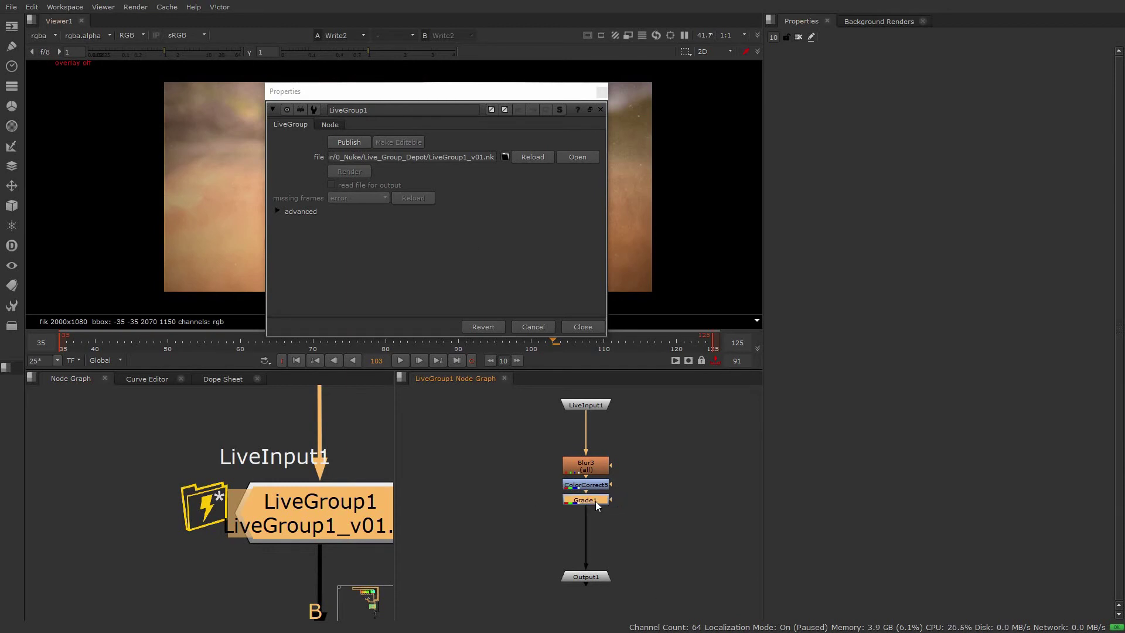
key("w")
left_click(1101, 101)
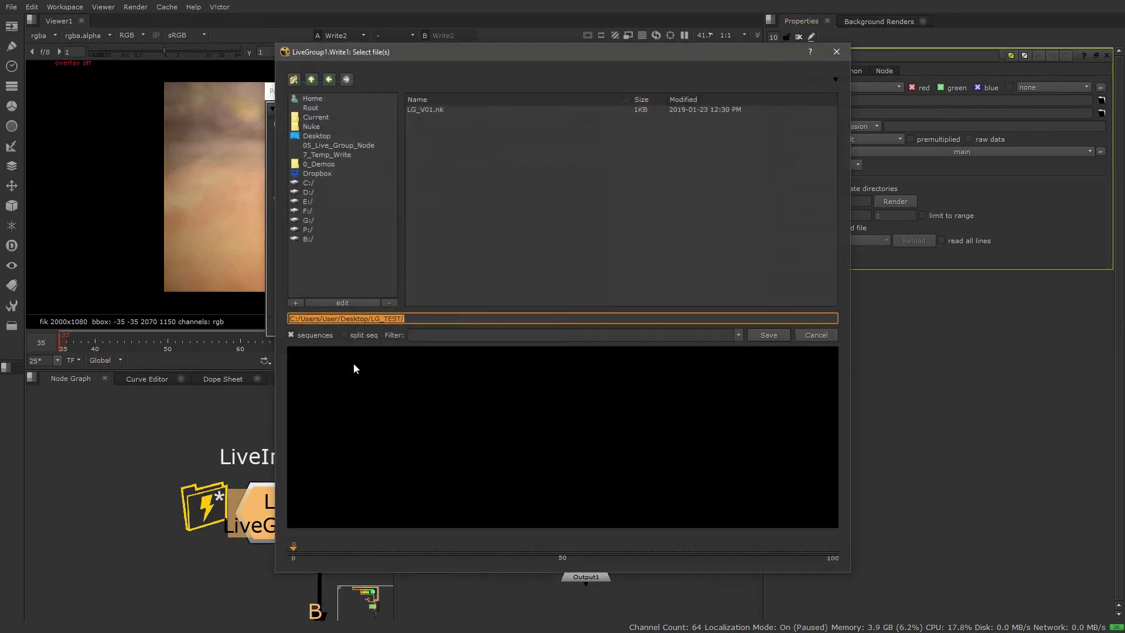
left_click(439, 319)
type("output.####.")
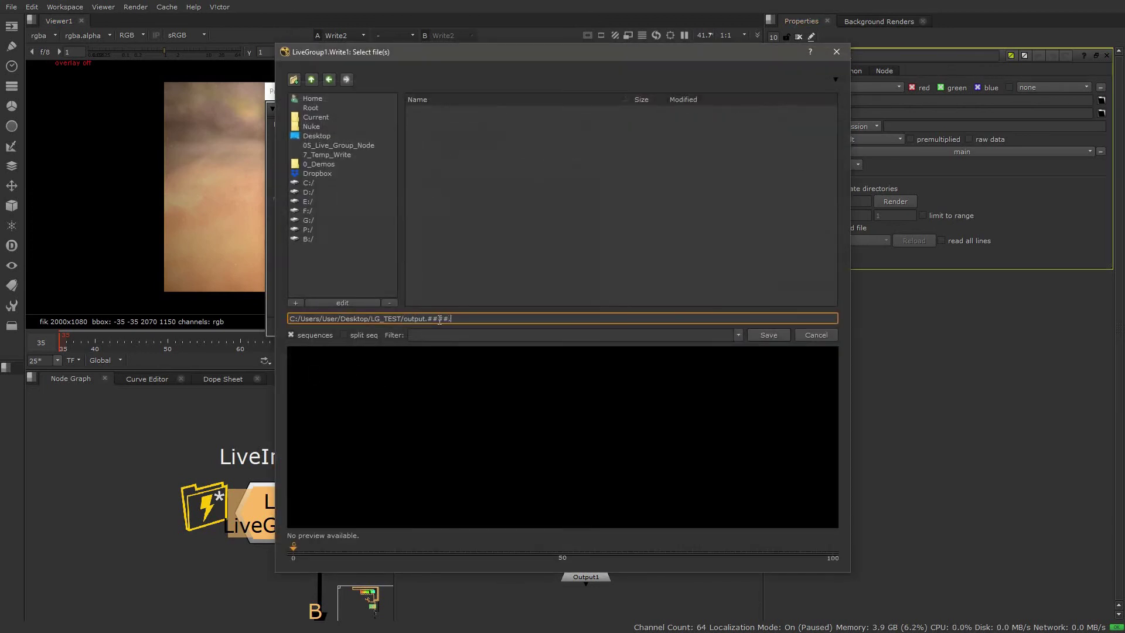
type("exr")
key("Return")
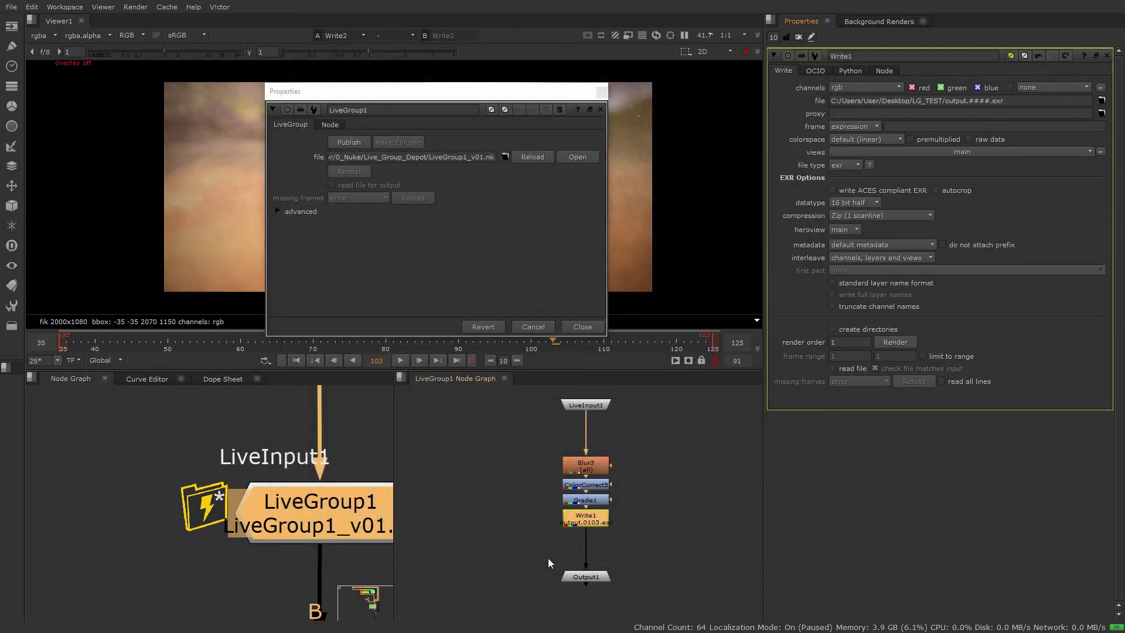
- Republish LiveGroup1, overwriting the existing LiveGroup1_v01.nk file
left_click(350, 139)
left_click(530, 327)
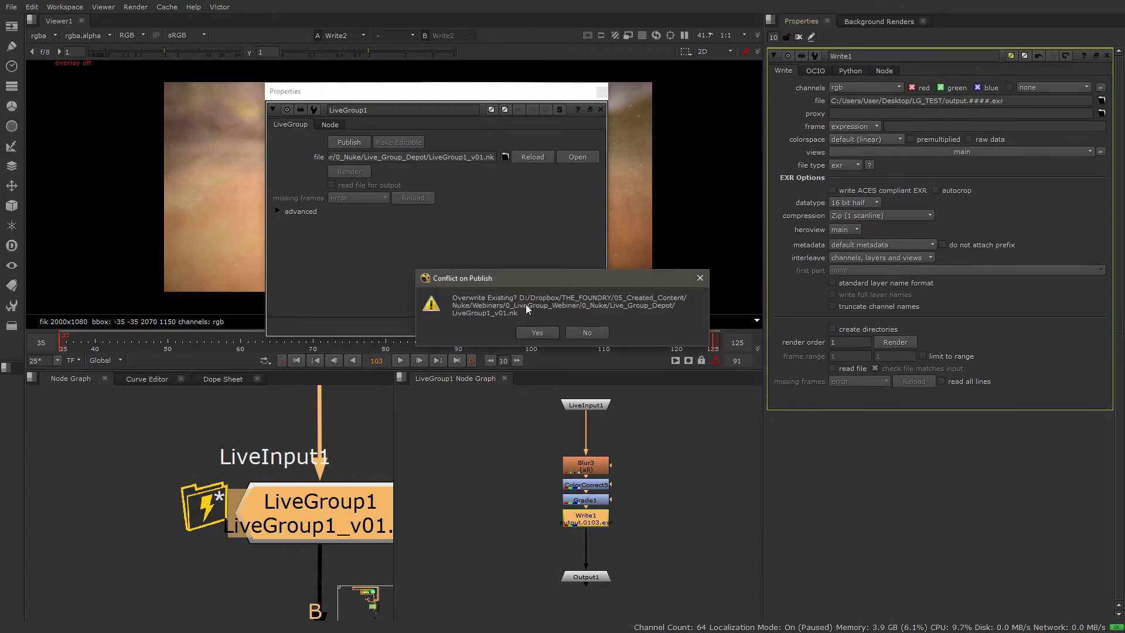
left_click(537, 332)
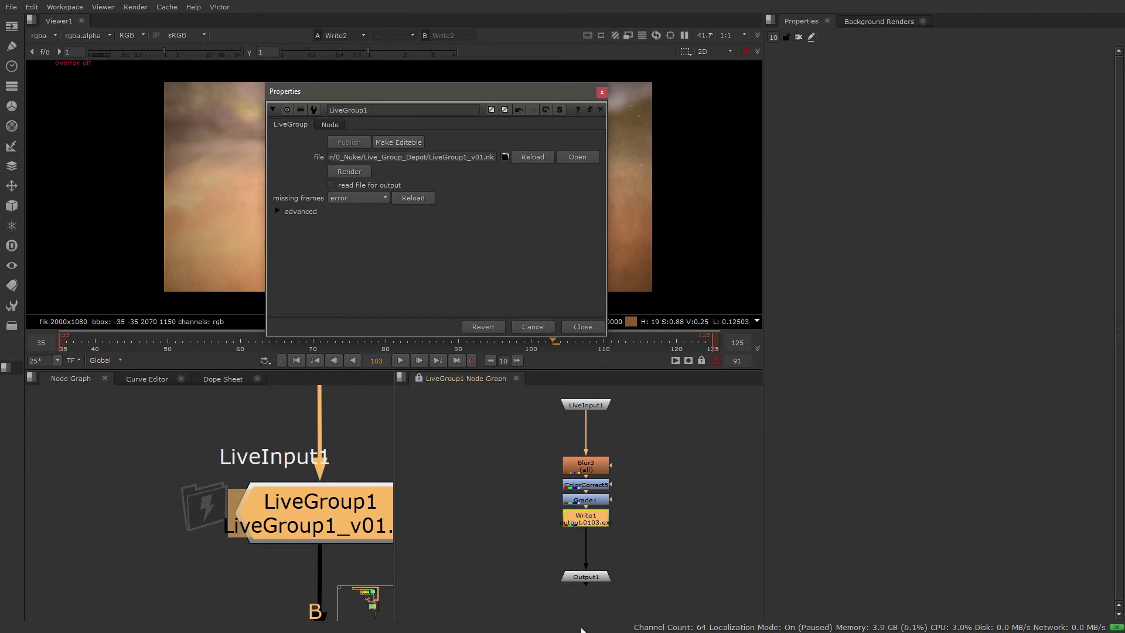
- Leave missing frames at error and expand LiveGroup1's advanced options to show the output node field
left_click(375, 198)
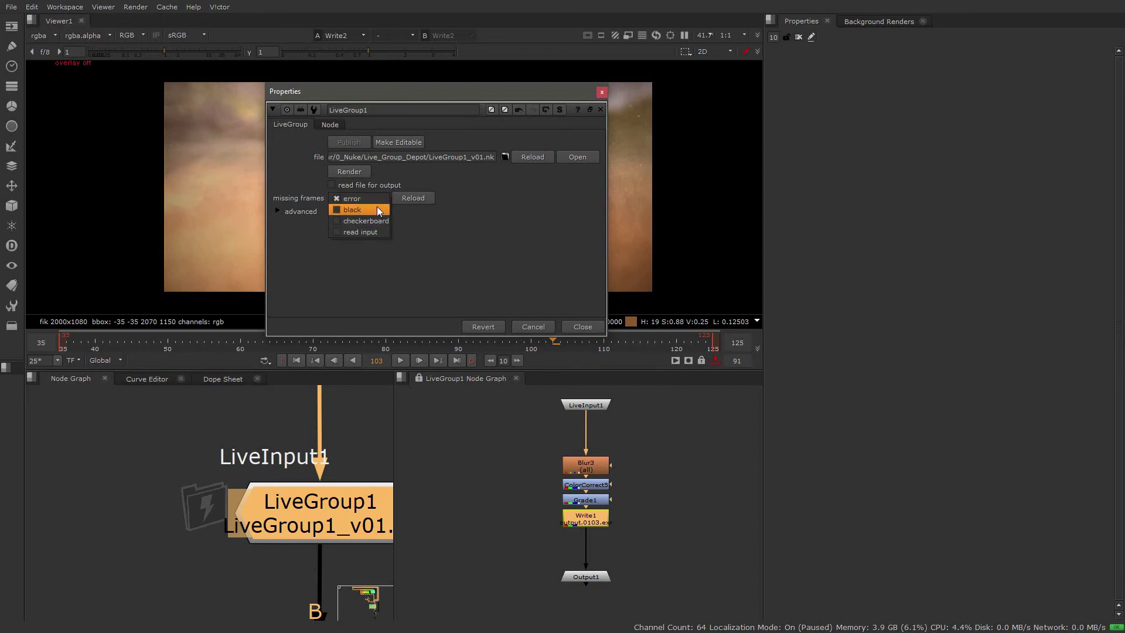
left_click(487, 247)
left_click(278, 211)
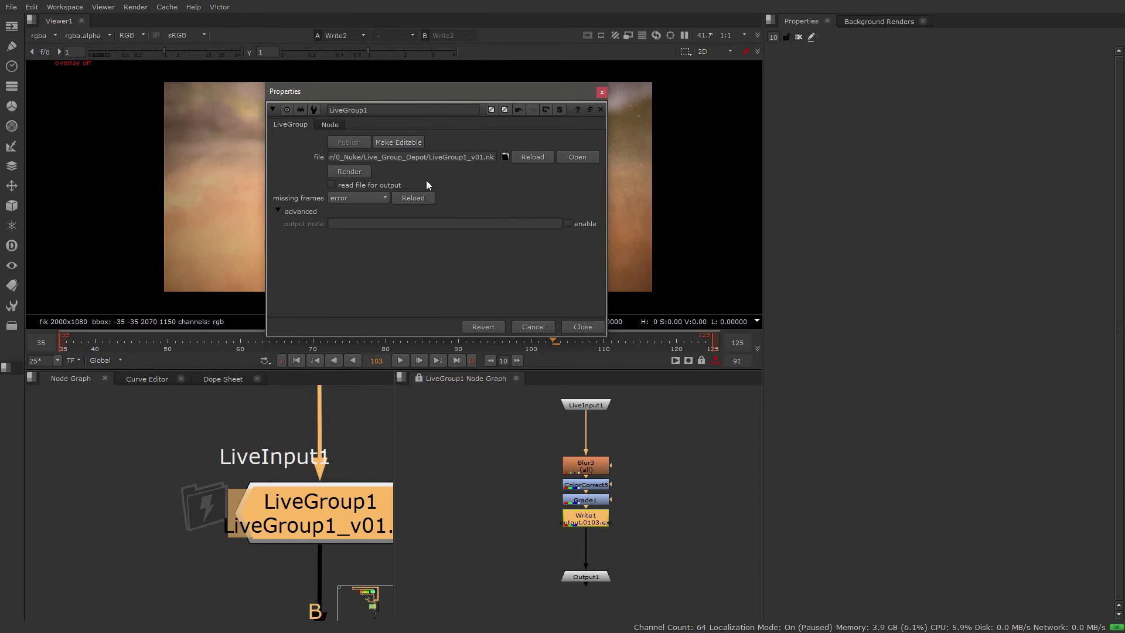
- Unlock LiveGroup1 and zigzag Write1, Grade1 and ColorCorrect5 apart in the group graph
left_click(402, 141)
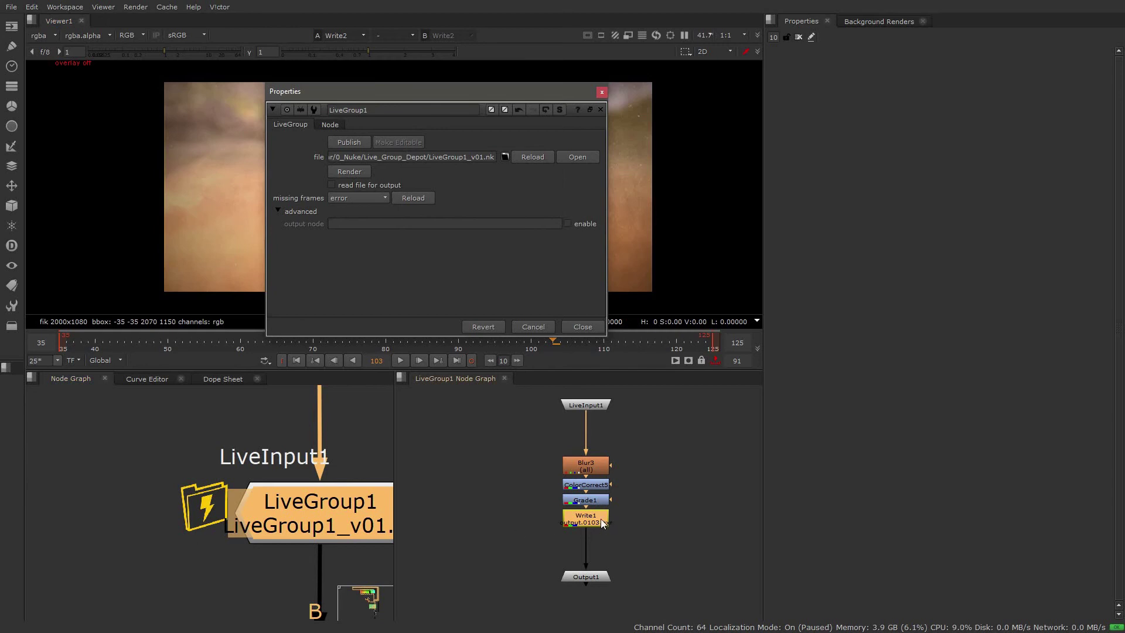
left_click_drag(591, 518, 656, 535)
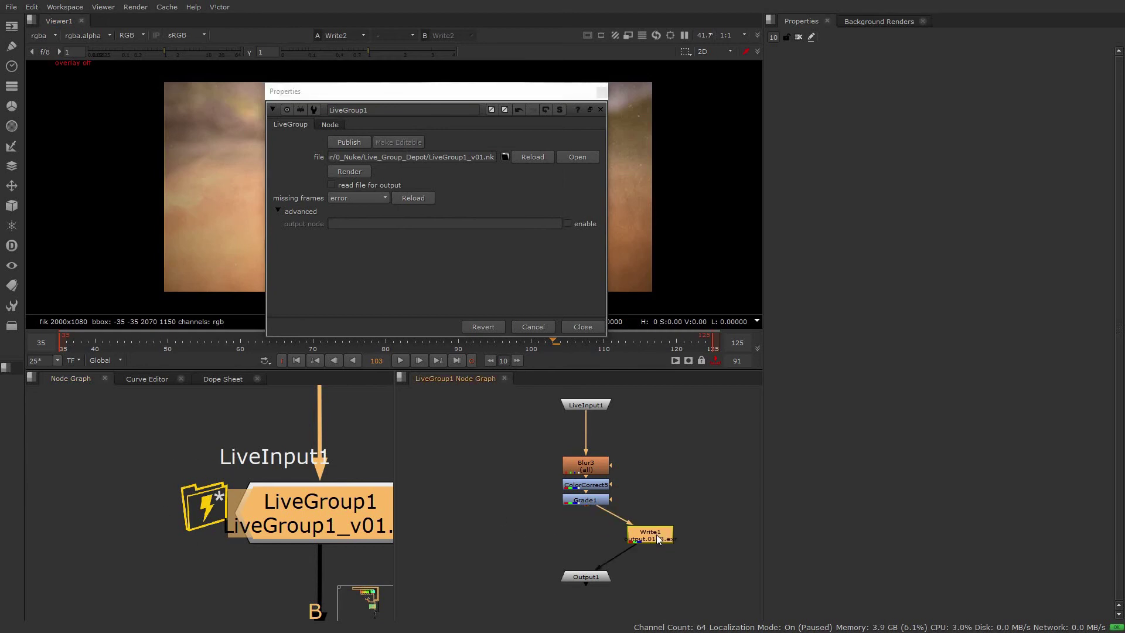
left_click_drag(590, 503, 512, 503)
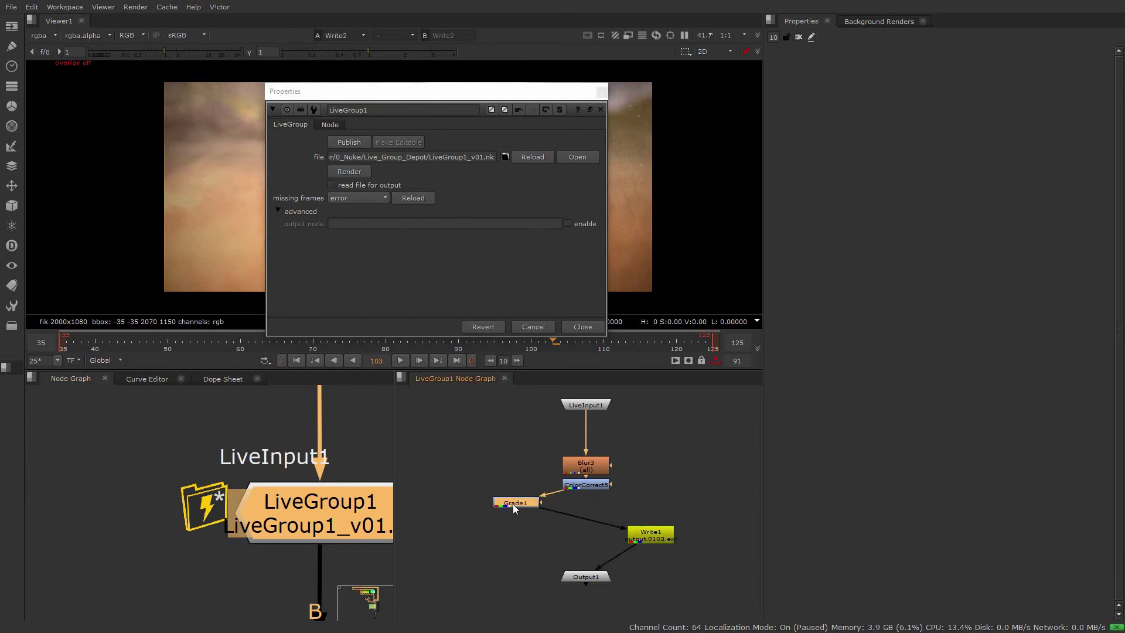
left_click_drag(594, 484, 683, 489)
left_click(558, 536)
middle_click_drag(492, 533, 445, 510)
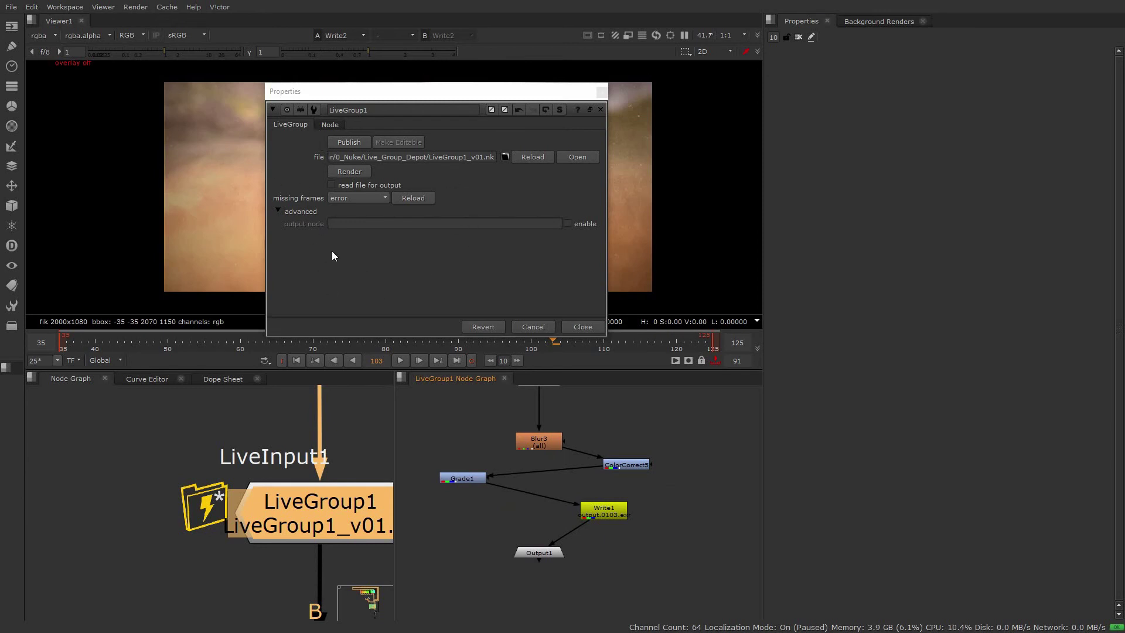
- Enable LiveGroup1's output node override and set it to ColorCorrect5
left_click(635, 466)
key("n")
key("ctrl+c")
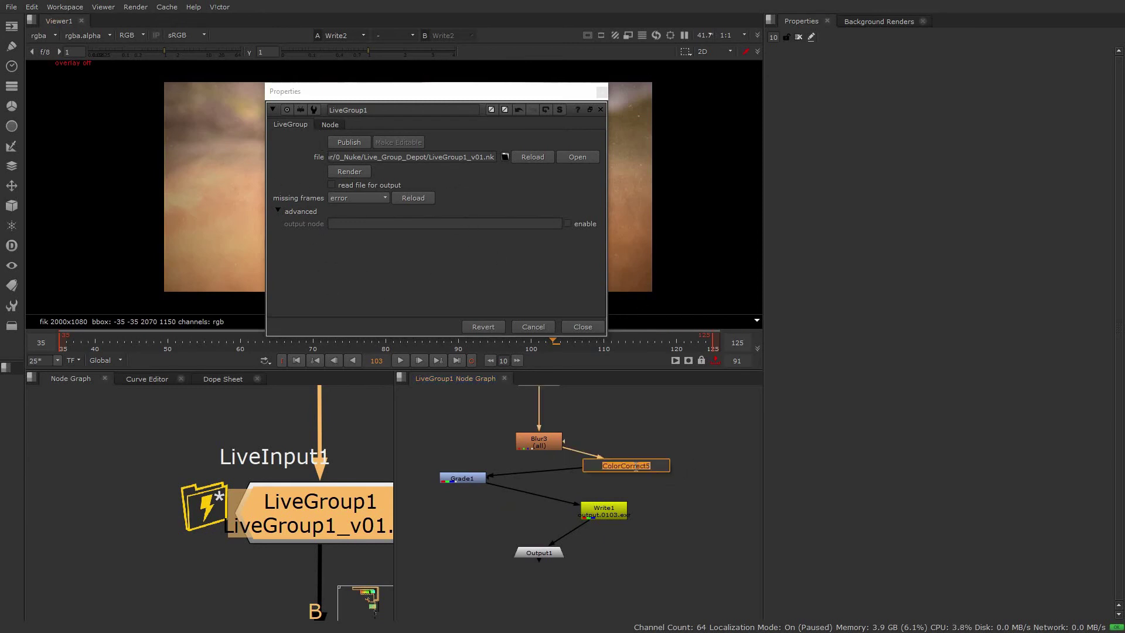
left_click(644, 473)
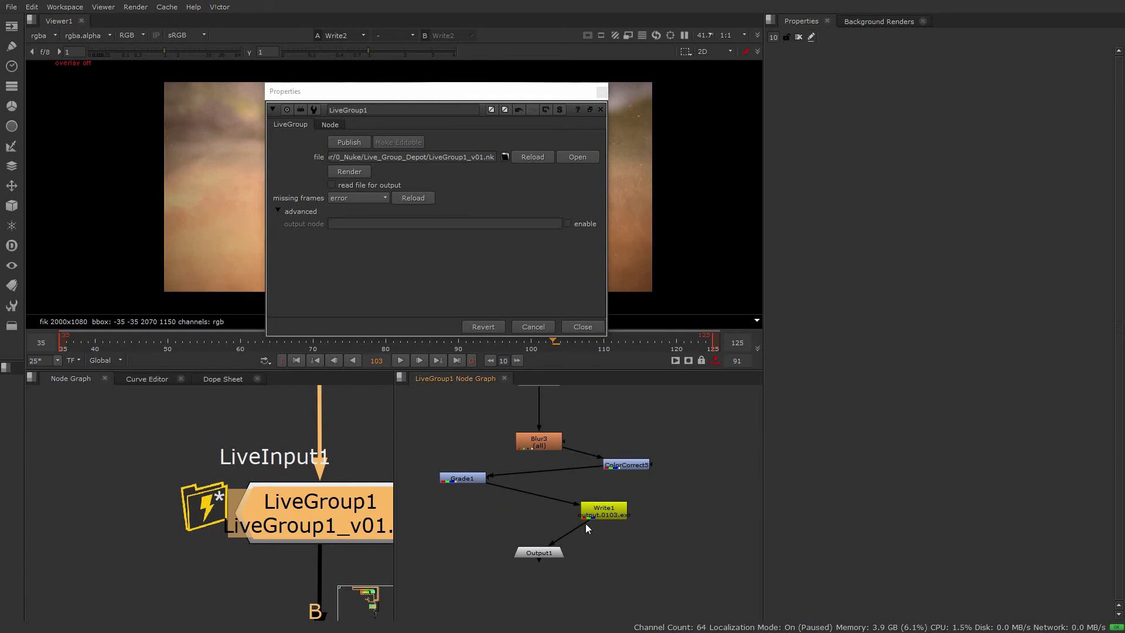
left_click(382, 222)
left_click(589, 224)
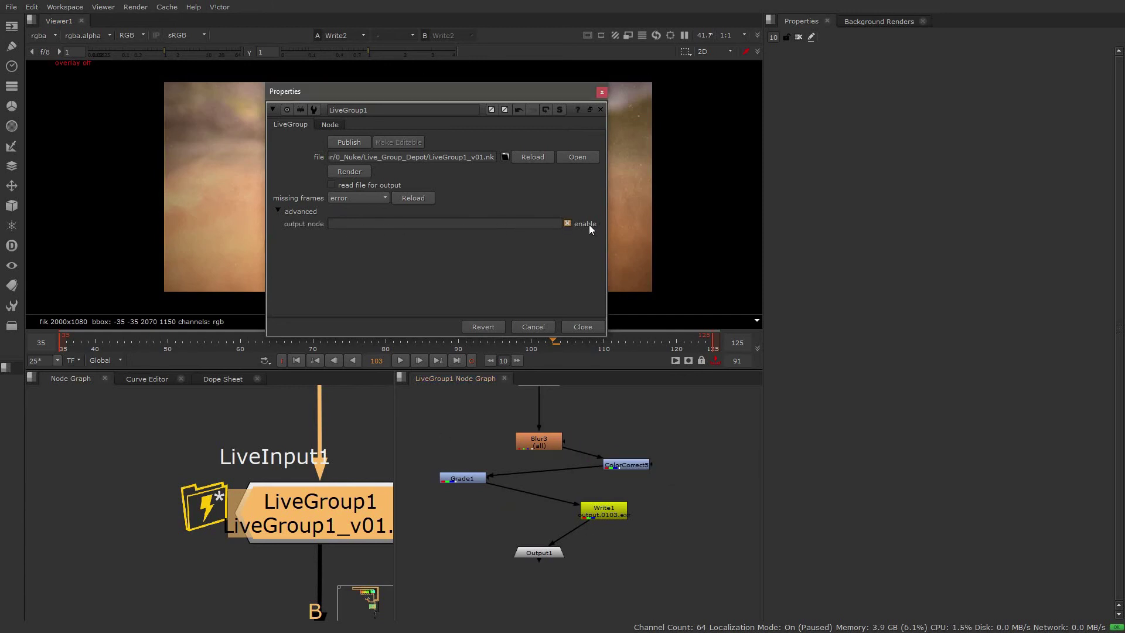
left_click(452, 224)
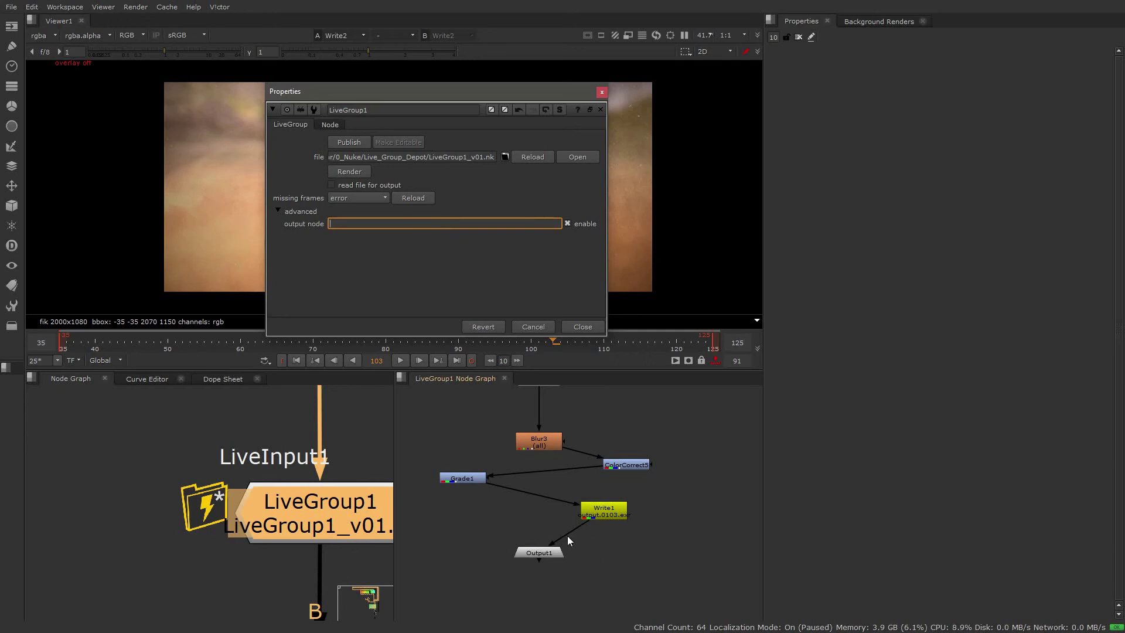
key("ctrl+v")
key("Return")
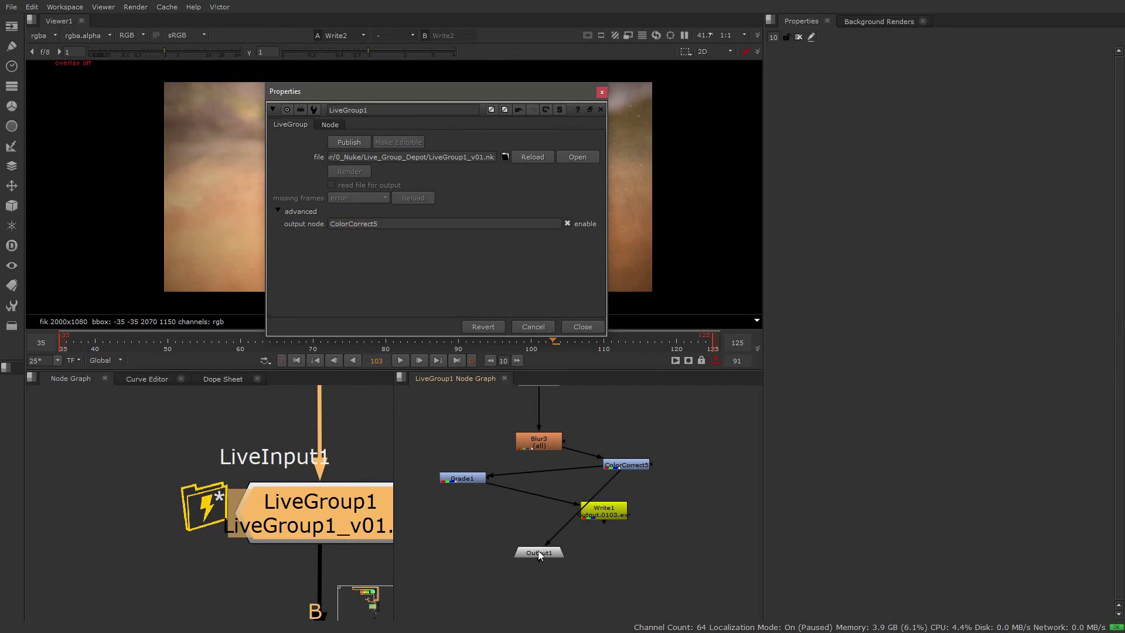
- Replace the output node with Grade1 so it feeds Output1
left_click(474, 478)
key("n")
key("ctrl+c")
left_click(399, 223)
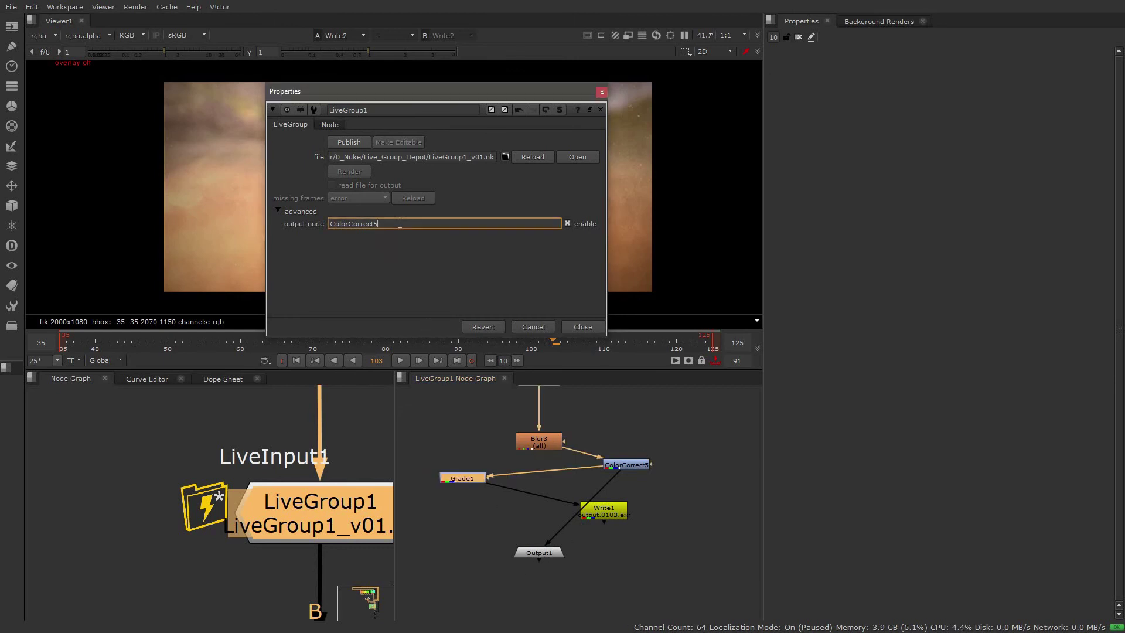
key("ctrl+a")
key("ctrl+v")
left_click(532, 272)
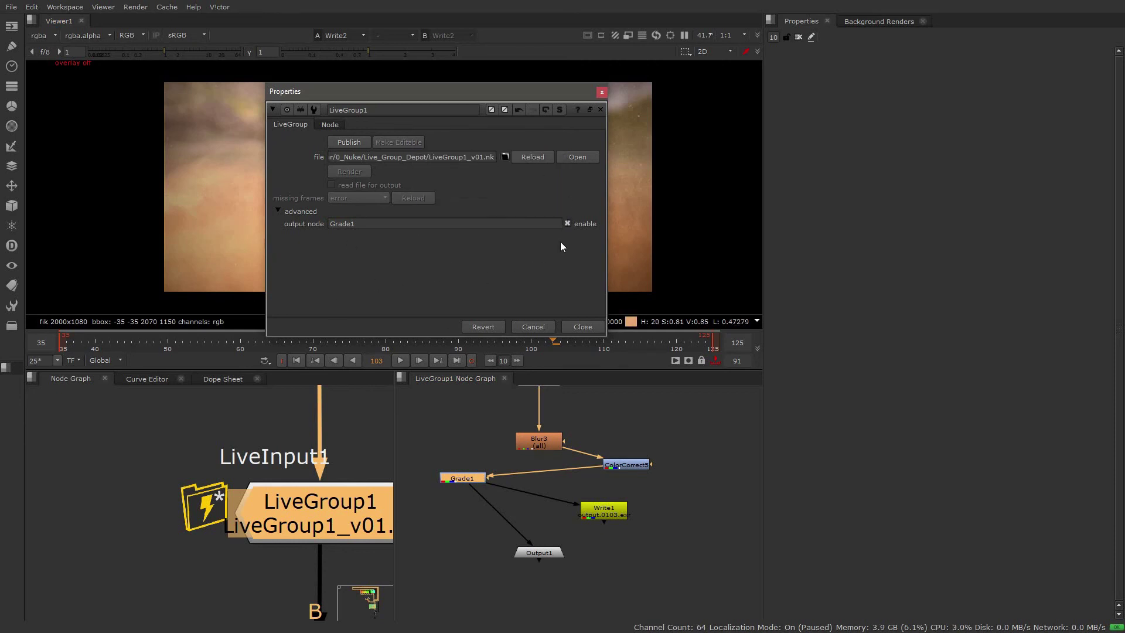
- Turn off the output node override and reload LiveGroup1_v01.nk, discarding local changes
left_click(582, 228)
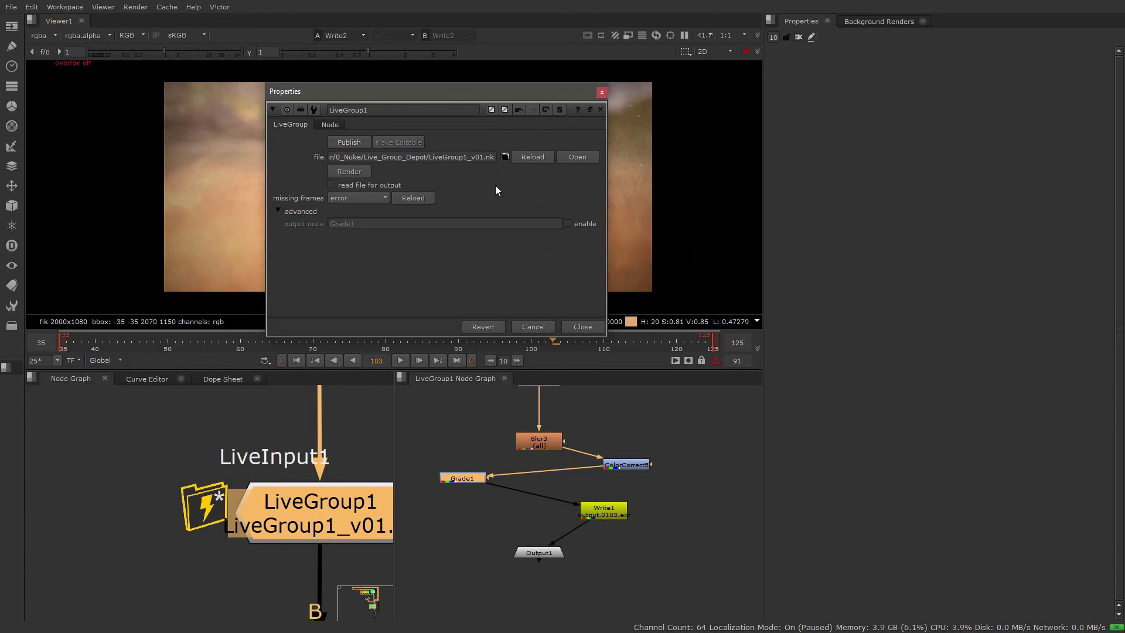
left_click(539, 155)
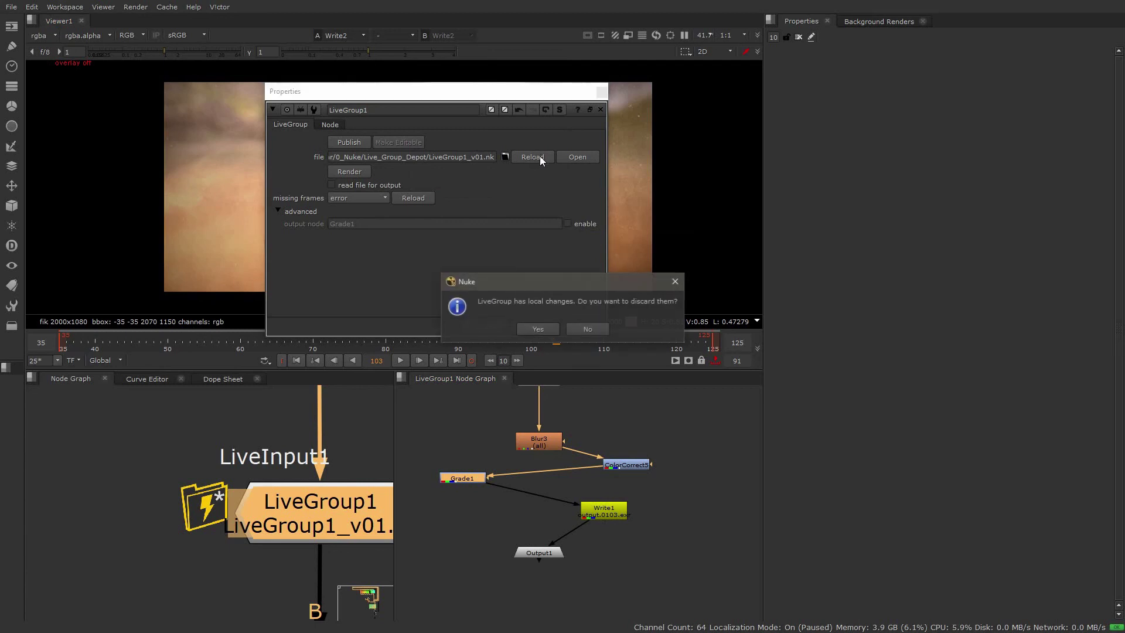
left_click(544, 328)
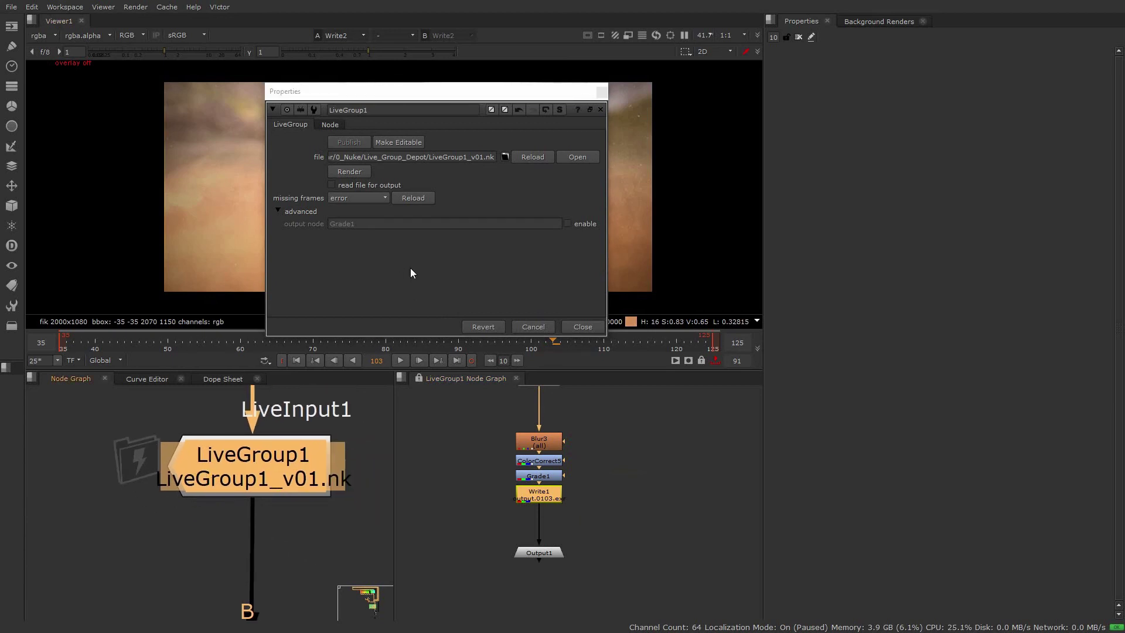
left_click(330, 126)
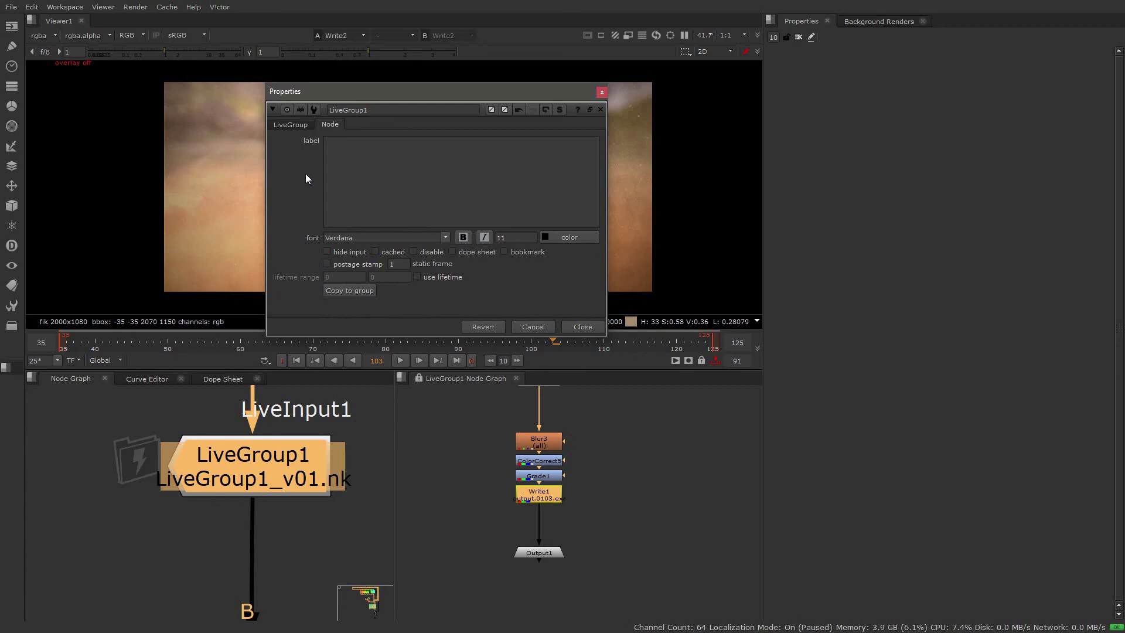
left_click(291, 124)
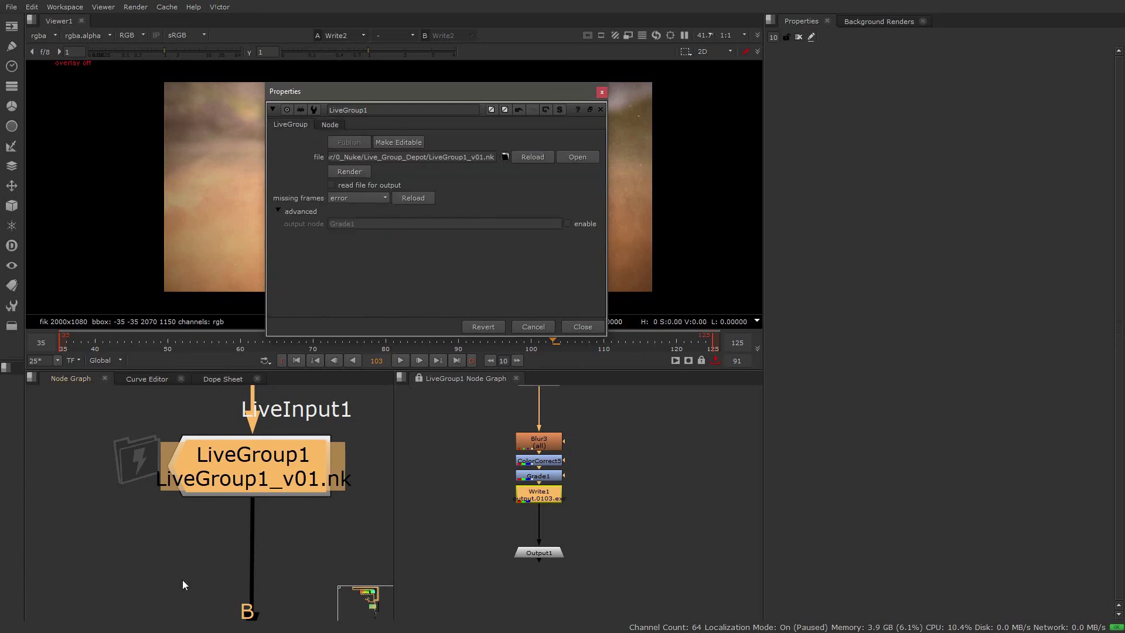
- Bring LiveGroup1 and LiveInput1 into view and make LiveGroup1 editable
middle_click_drag(158, 557, 186, 519)
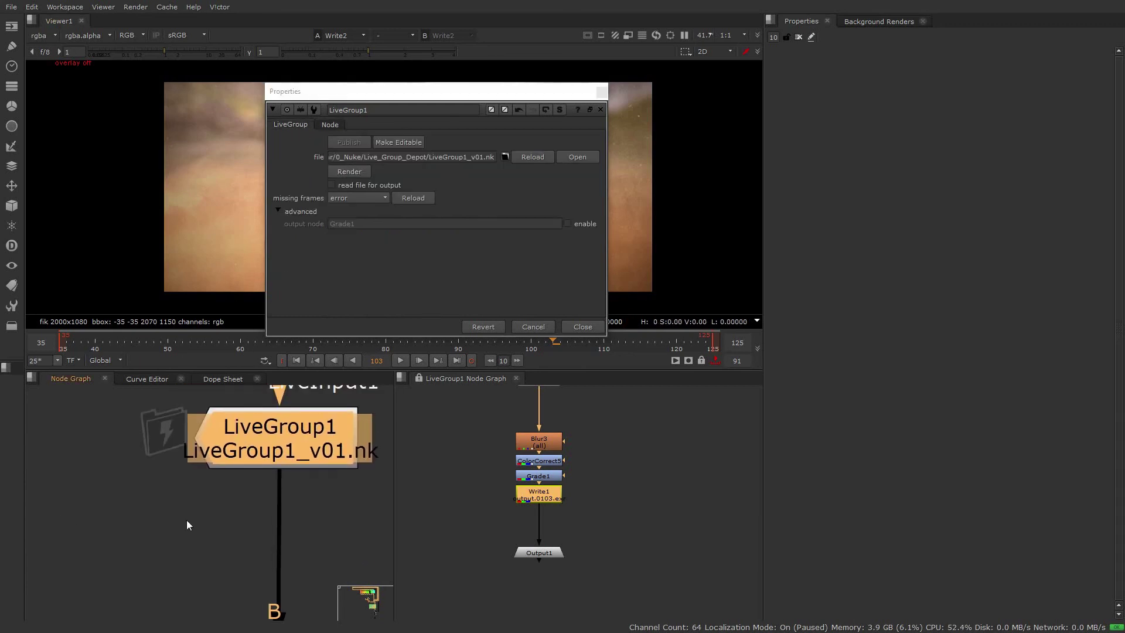
middle_click_drag(178, 470, 175, 494)
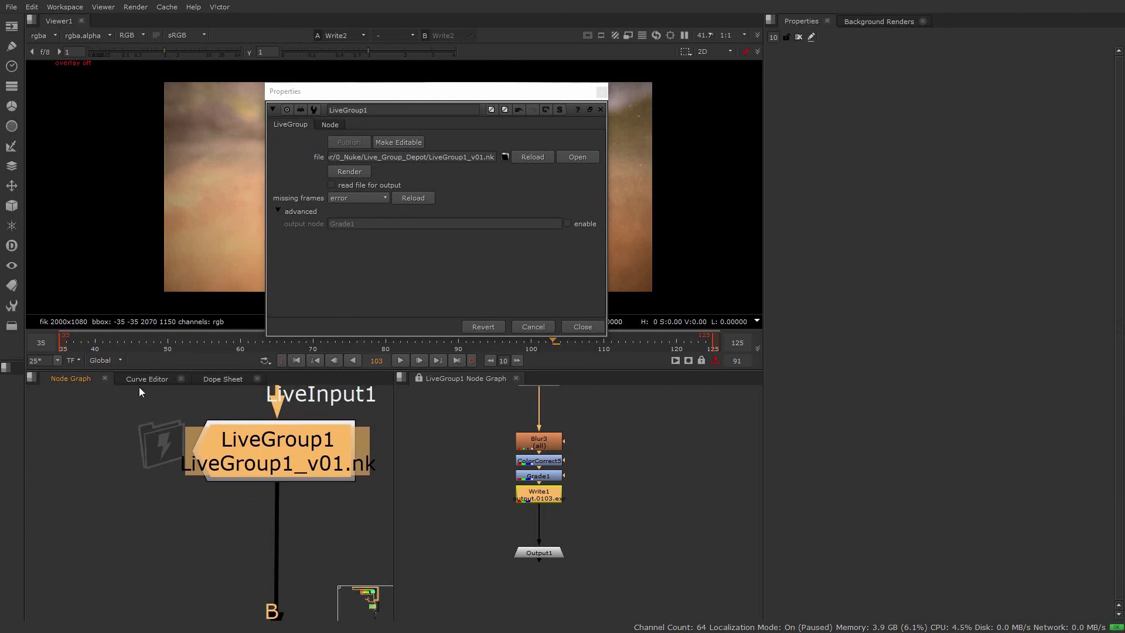
left_click(407, 141)
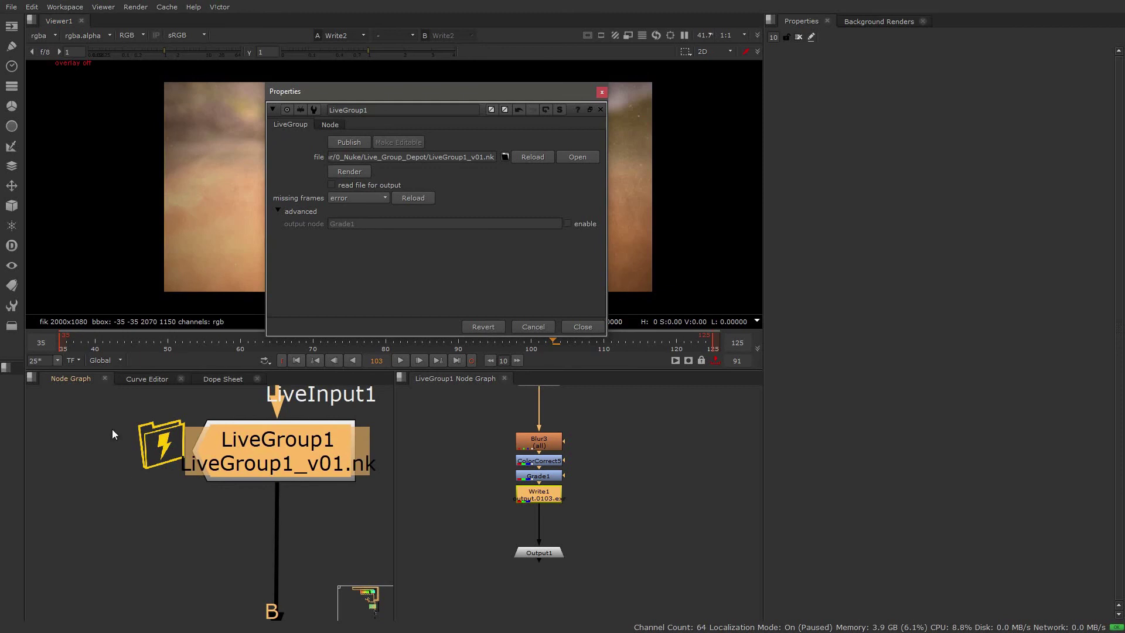
- Move Write1 to the right and Grade1 to the left in the group graph
left_click_drag(543, 497, 606, 502)
left_click(539, 477)
left_click_drag(539, 480, 510, 479)
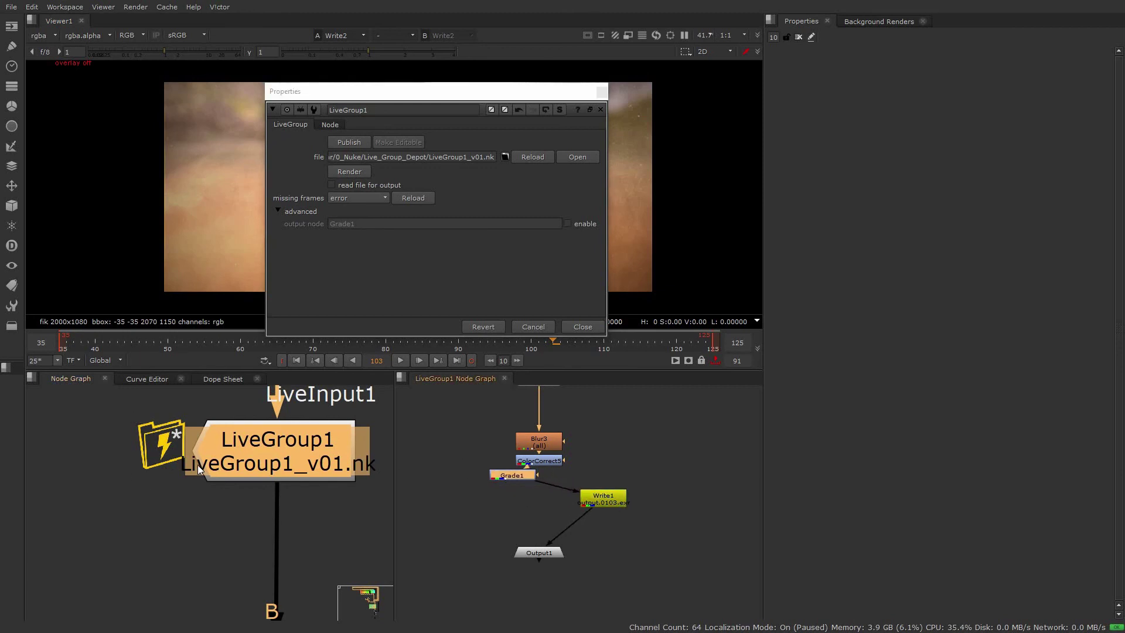